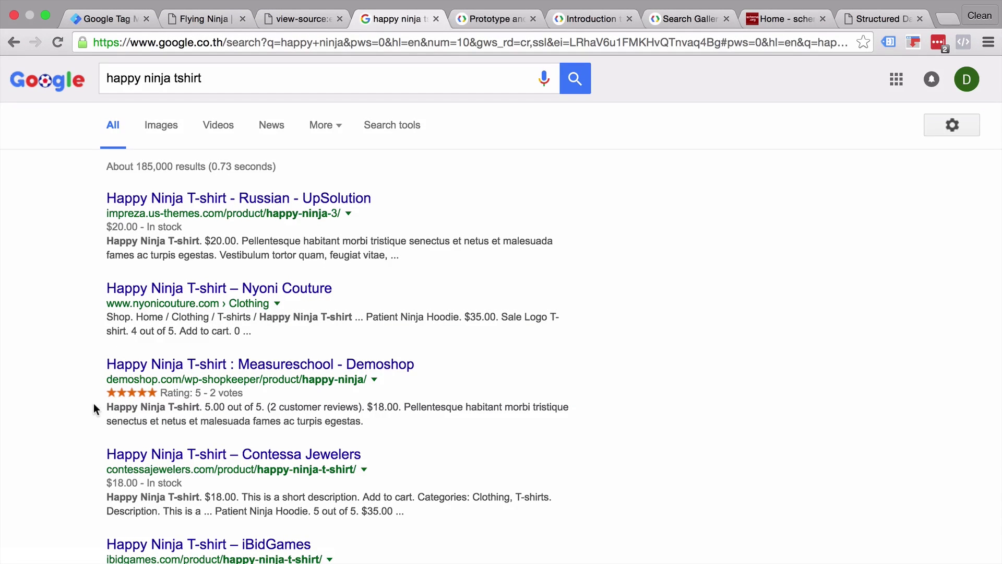
Compare the happy ninja tshirt search results with the Search Gallery's rich result examples for recipes, events, products and reviews
key(ctrl+Tab)
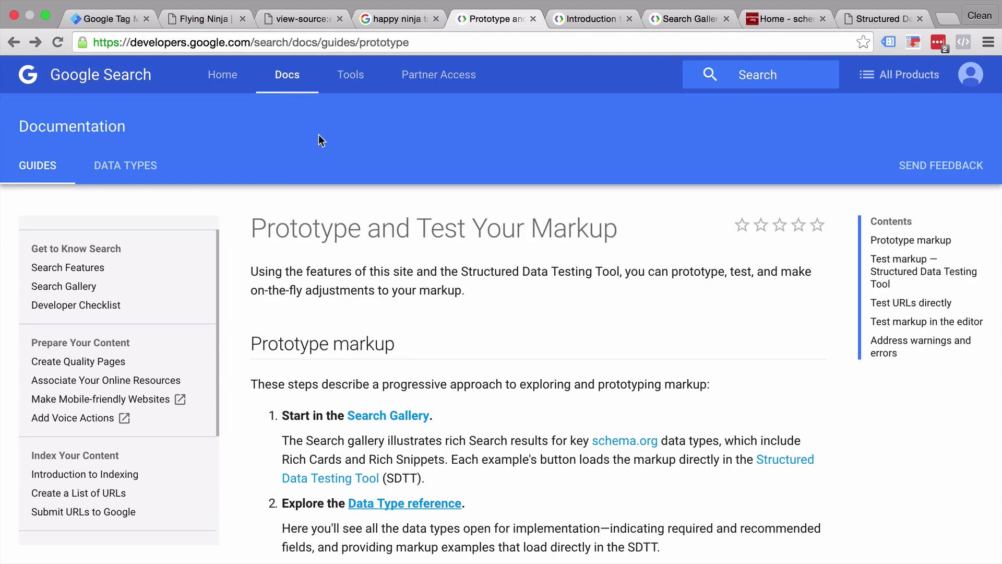
click(99, 24)
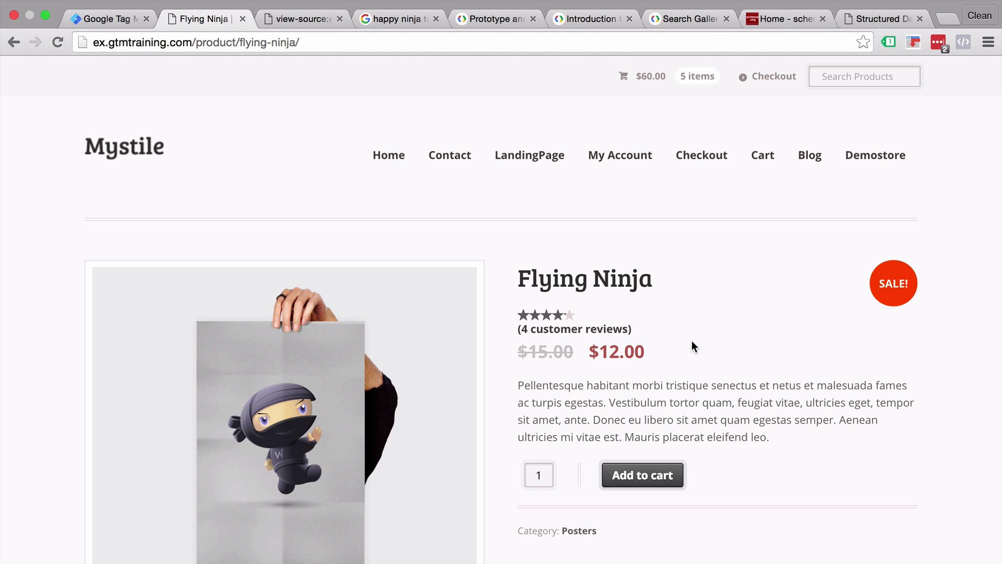
click(412, 16)
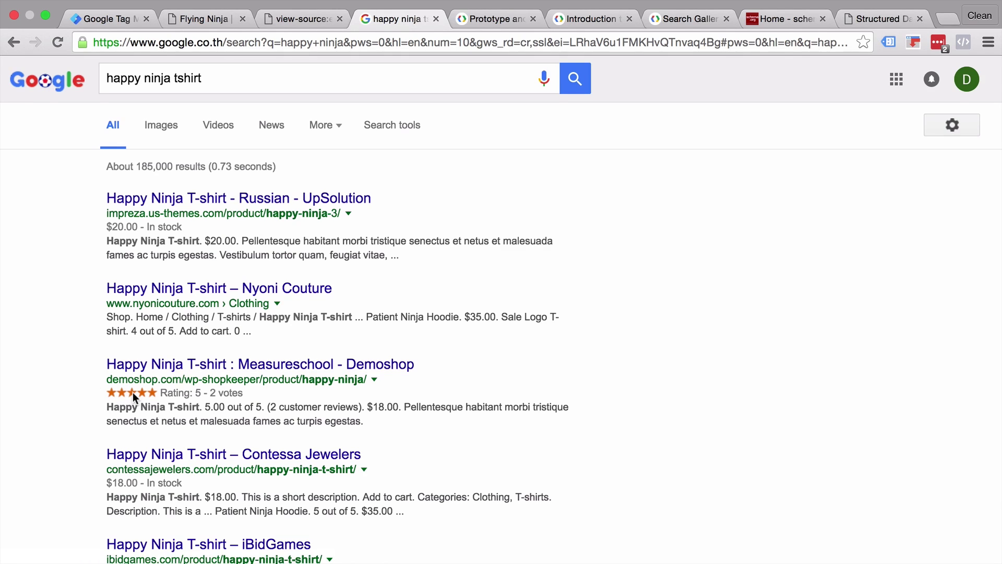
click(695, 21)
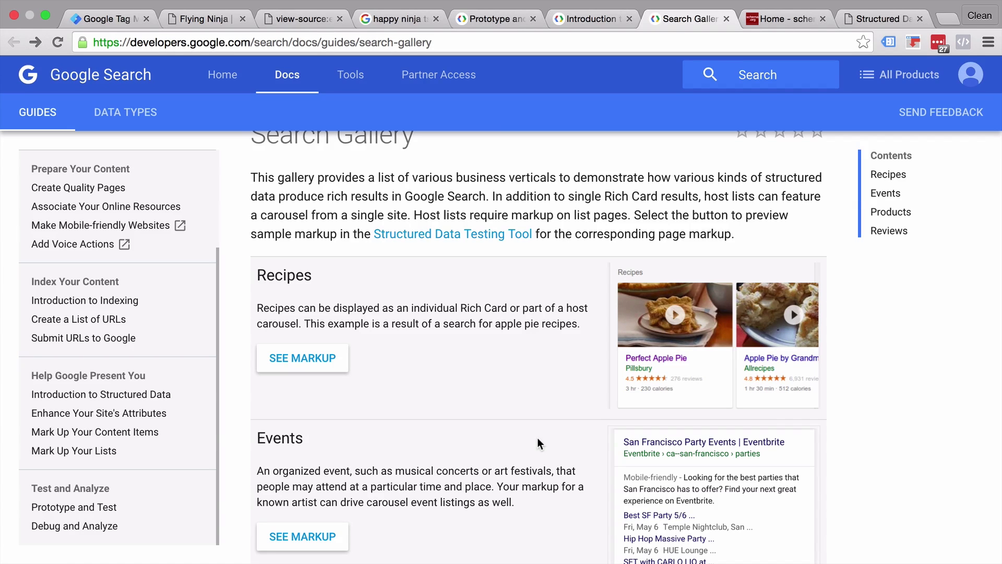
scroll(538, 441, down, 3)
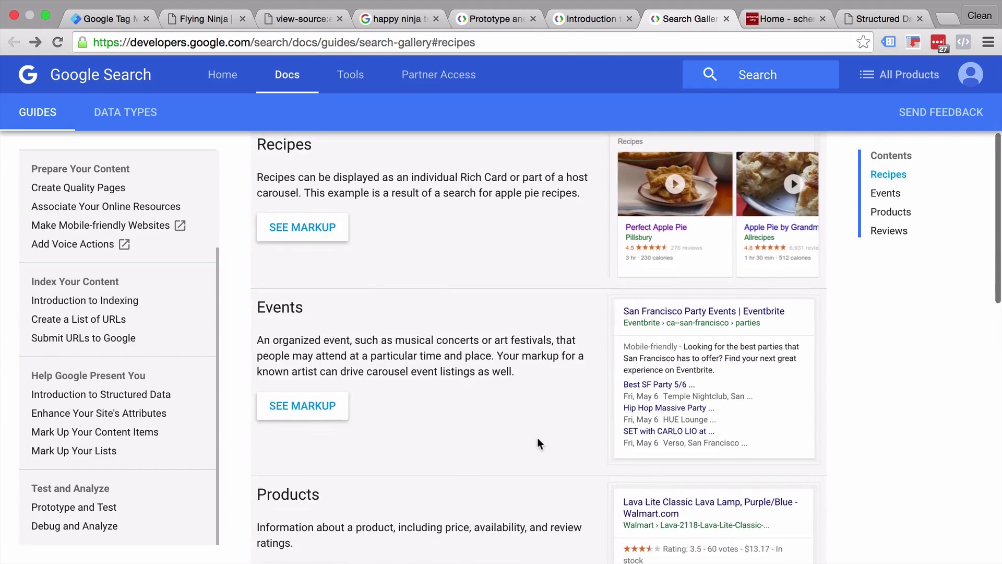
scroll(538, 441, down, 4)
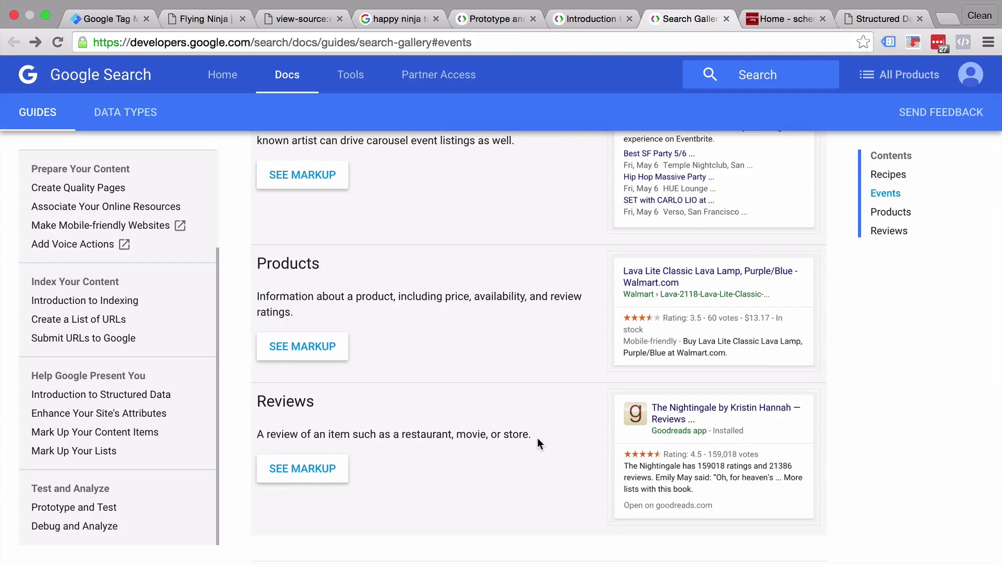
Look over the Flying Ninja product page, the site's source code, the schema.org home page and the 71jsonld Tag Manager container
click(193, 18)
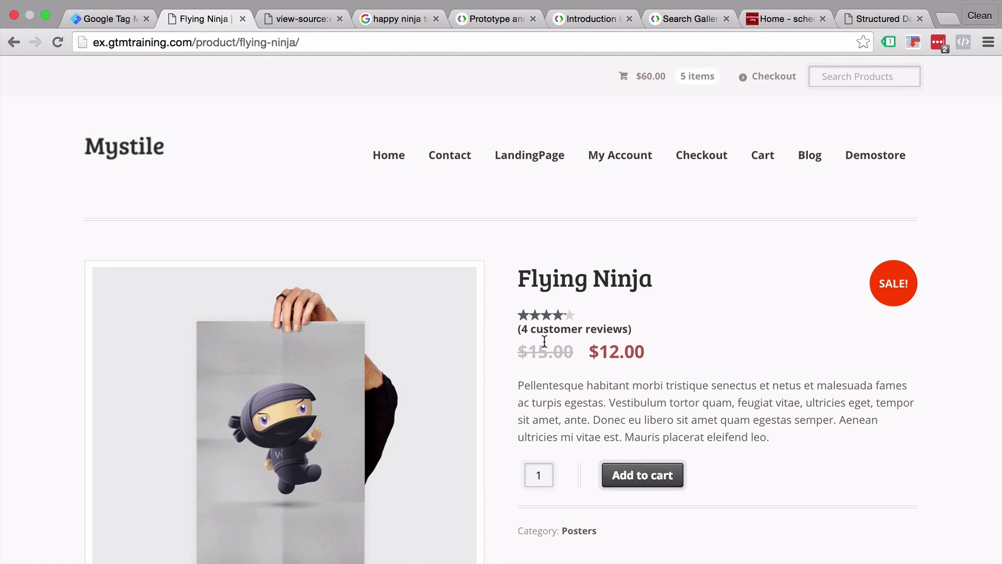
click(295, 23)
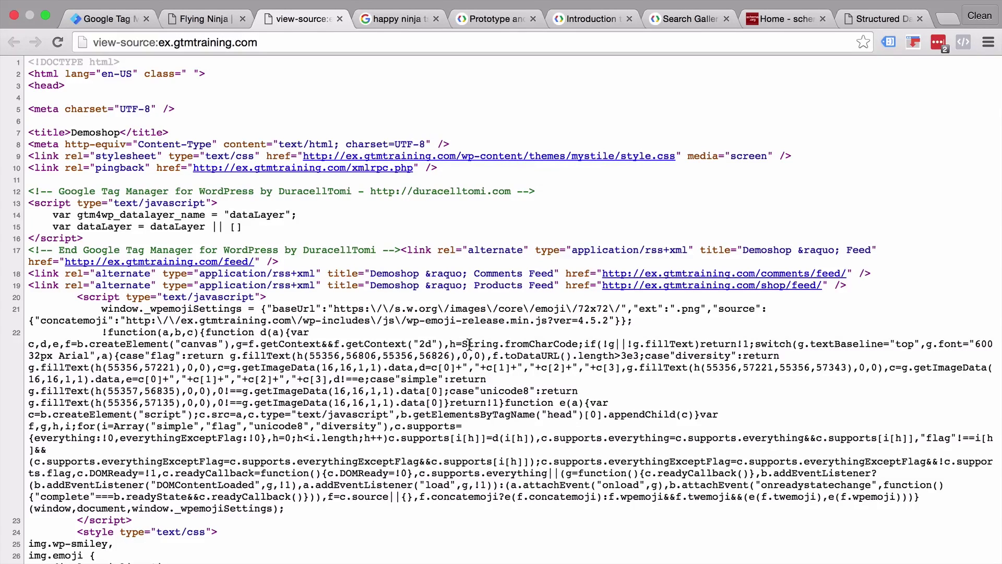
click(485, 21)
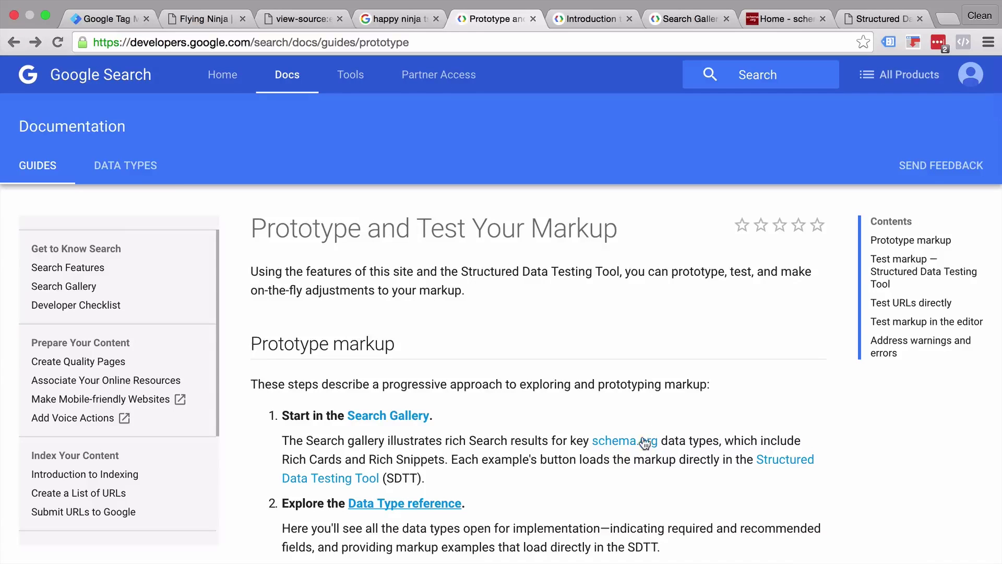
click(754, 18)
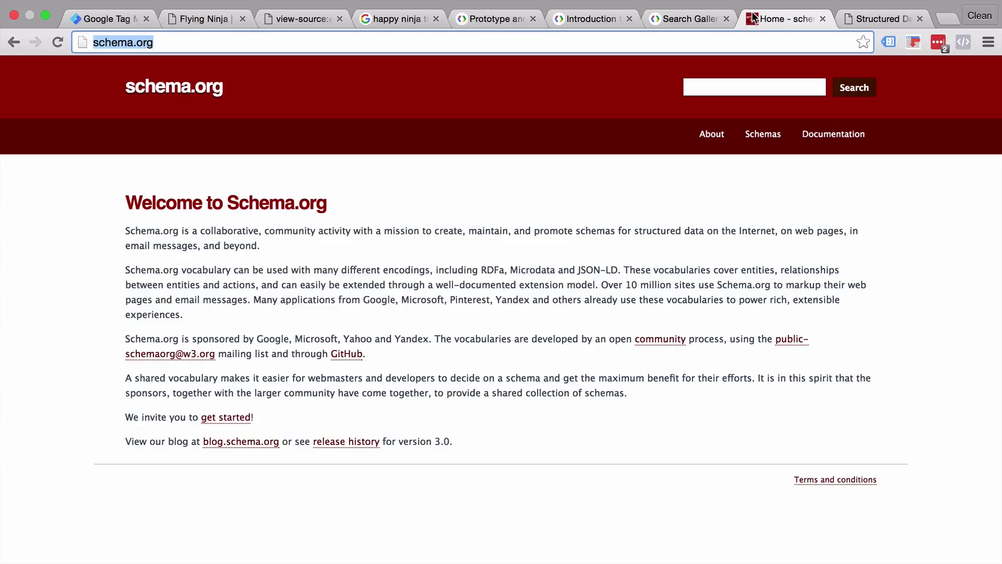
click(508, 26)
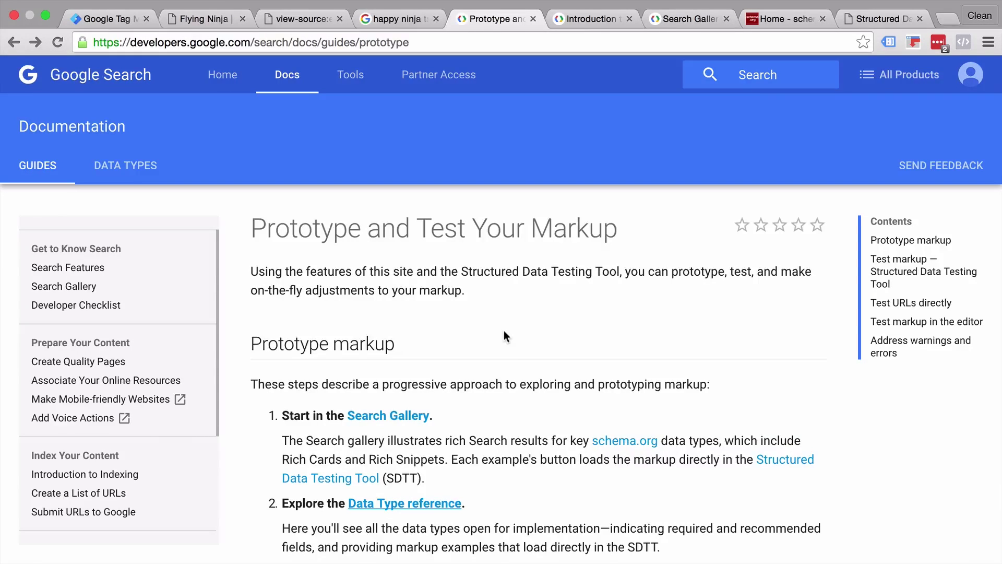
click(101, 26)
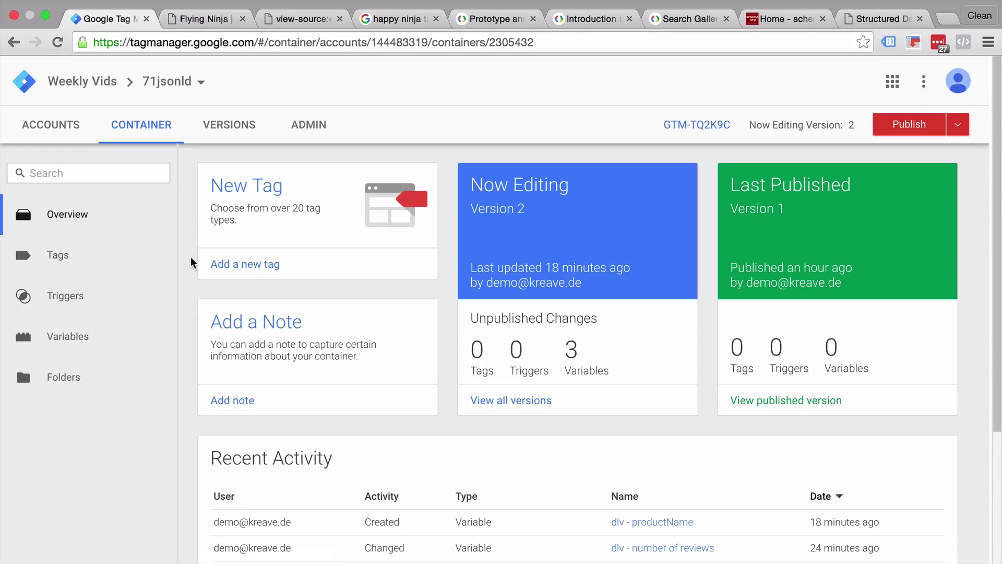
click(509, 20)
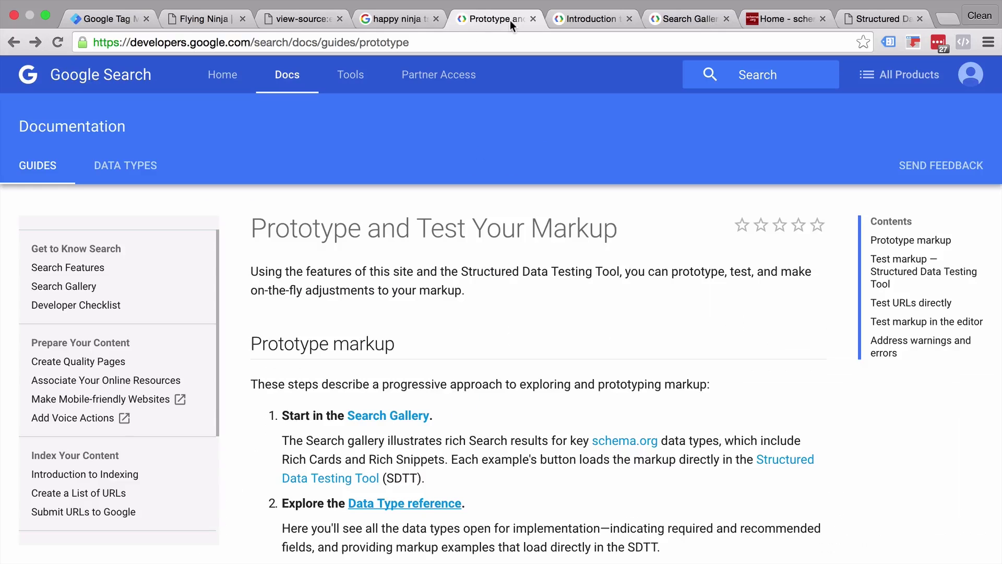
Run a new URL test on google.com in the Structured Data Testing Tool
click(866, 18)
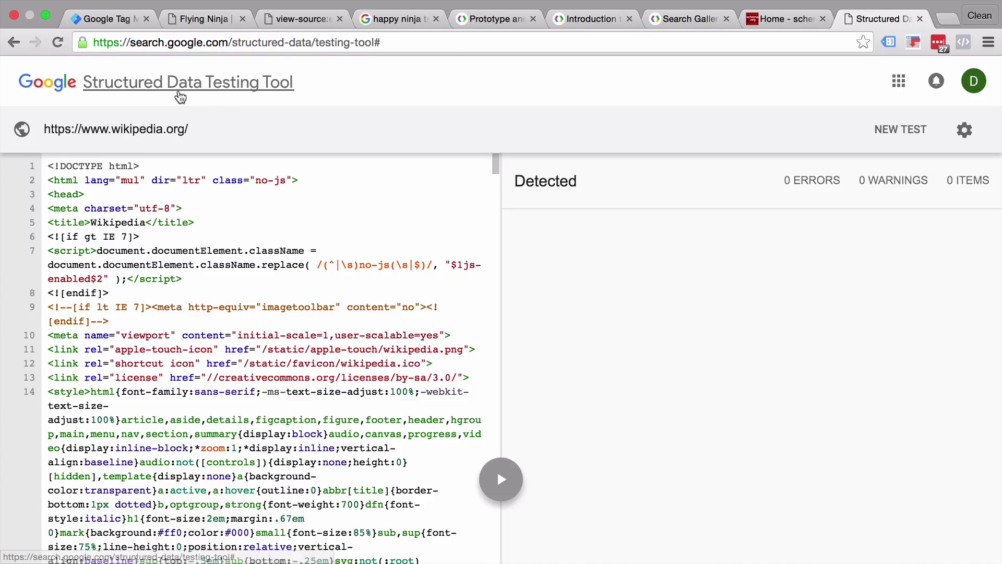
click(900, 129)
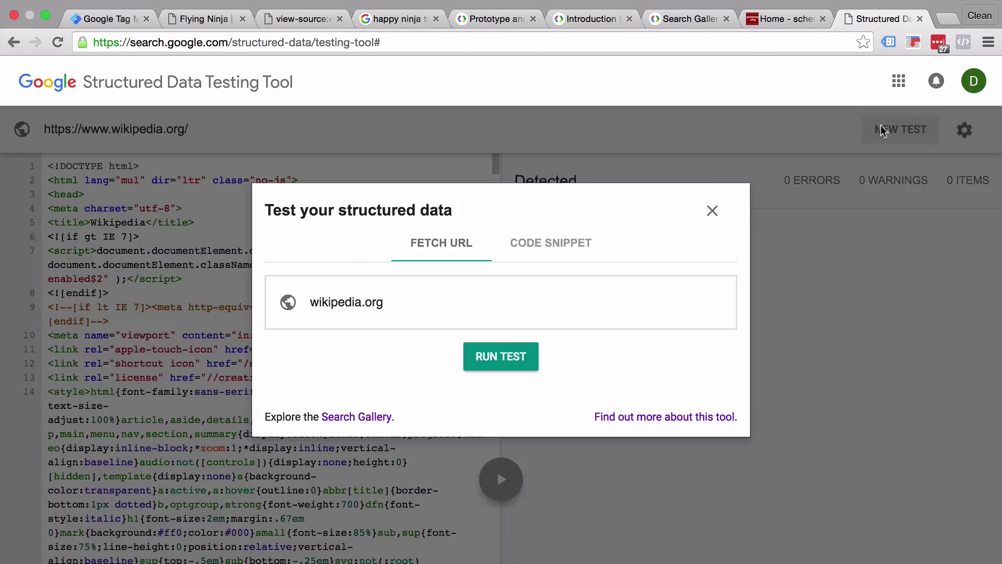
click(493, 295)
key(super+a)
text(google.com)
click(490, 365)
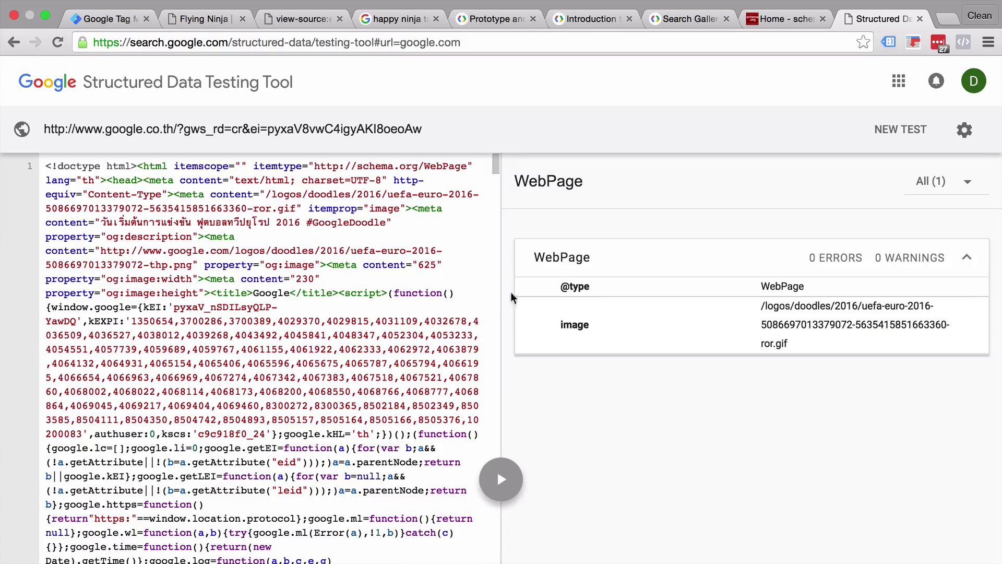
Examine the rating line of the Measureschool Demoshop search result and return to the Flying Ninja product page
click(400, 20)
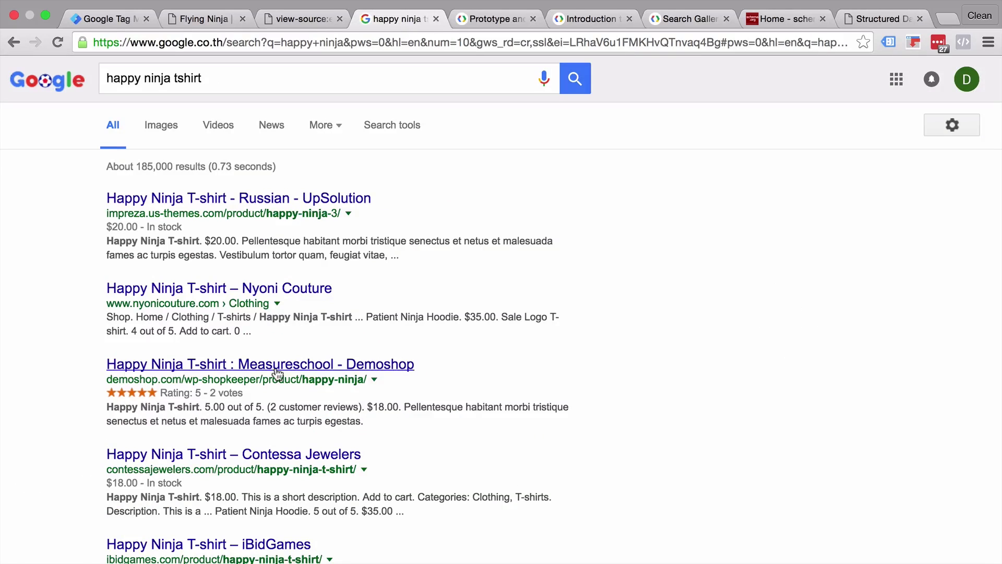
drag(243, 392, 100, 392)
click(101, 392)
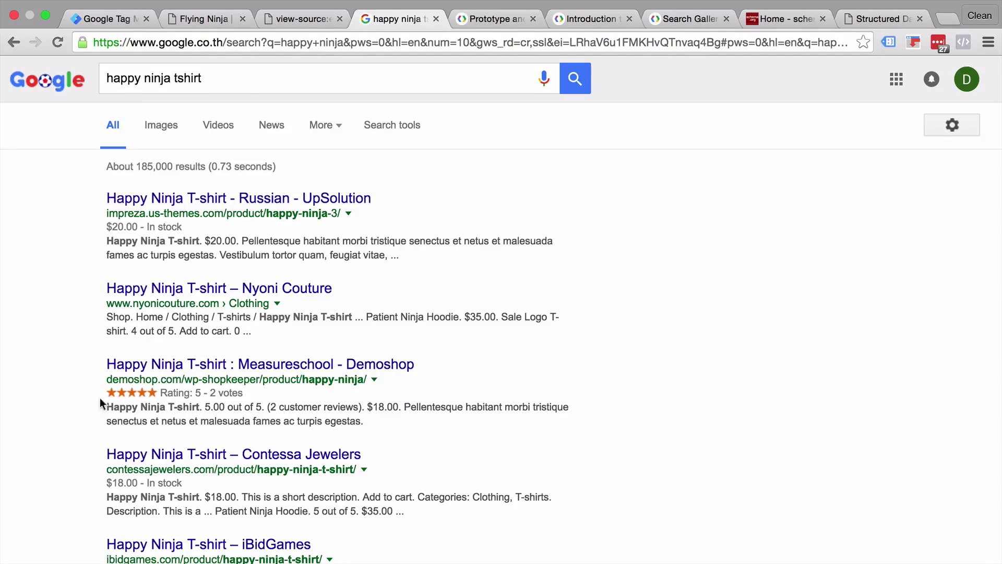
click(193, 24)
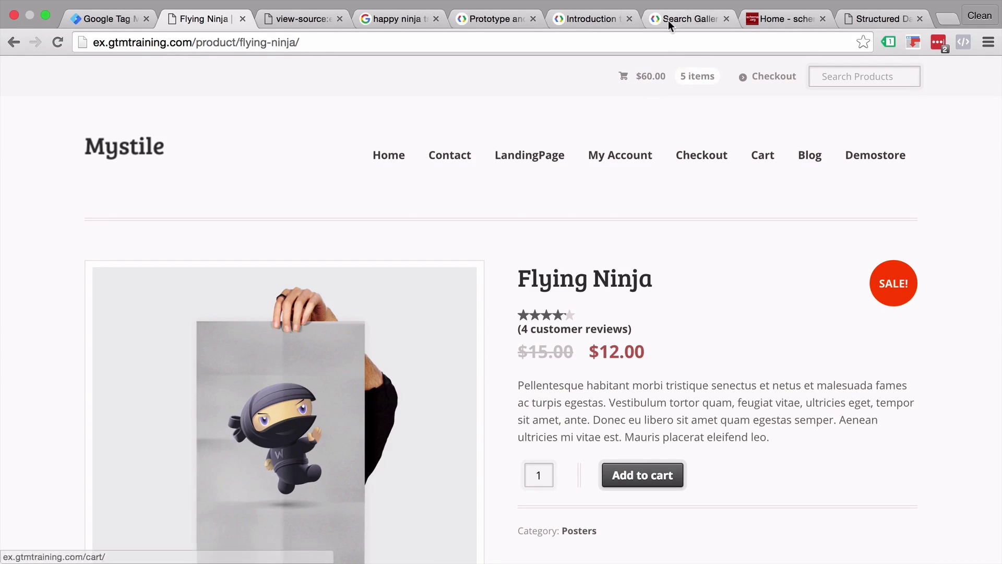
Find the Products data type in the structured data reference and open the JSON-LD markup for its Single Product Page example
click(580, 20)
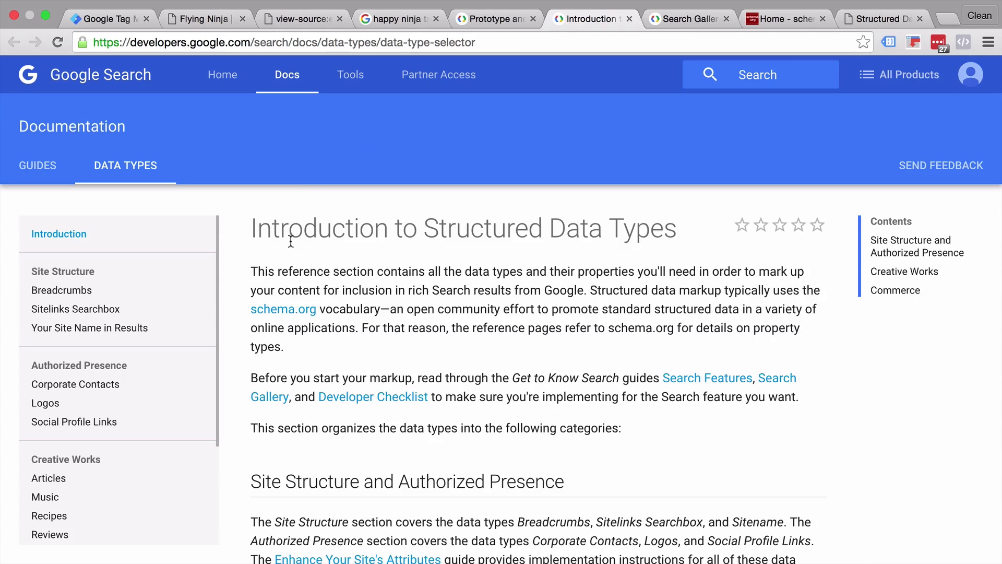
scroll(129, 315, down, 4)
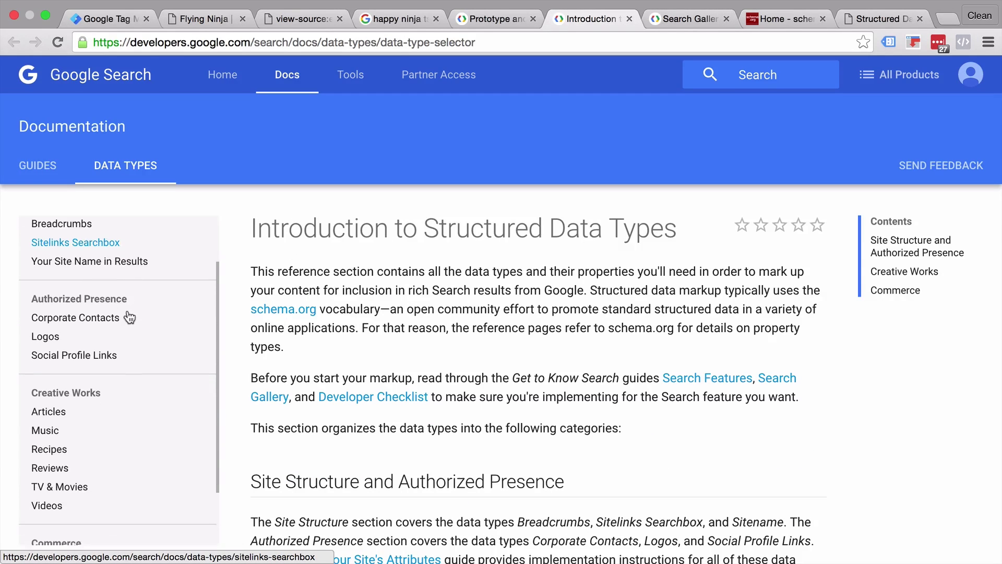
scroll(129, 317, down, 2)
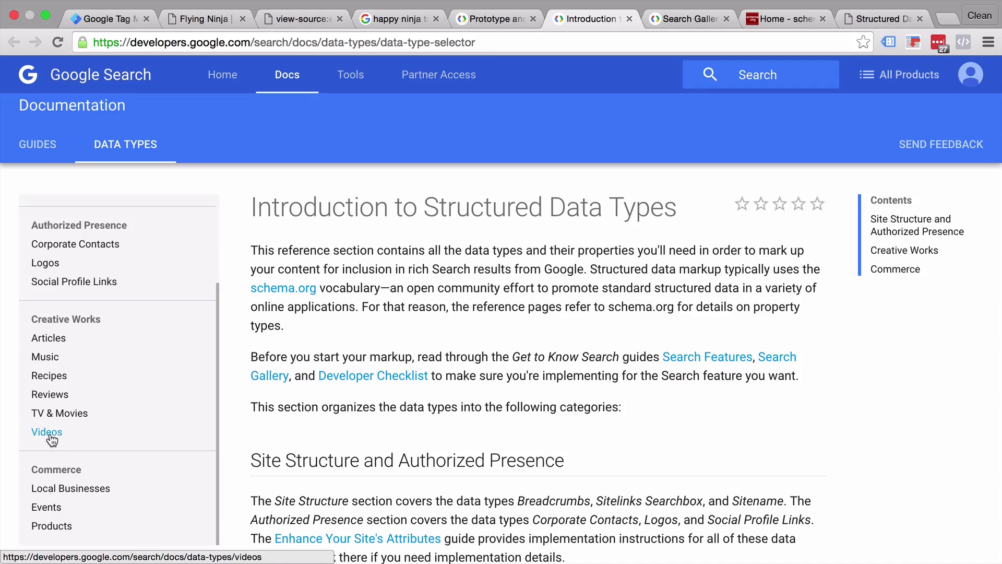
scroll(58, 376, down, 3)
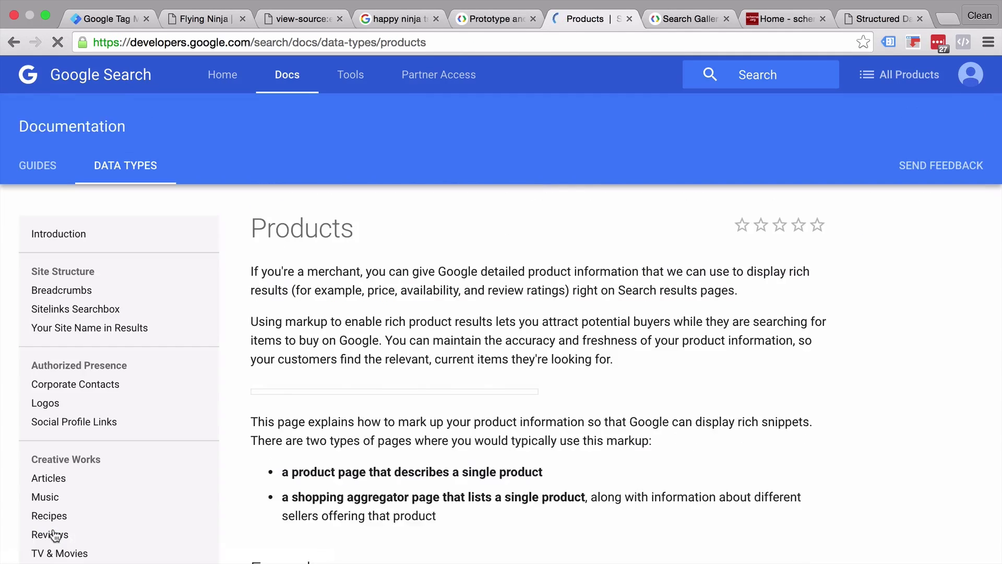
scroll(644, 382, down, 3)
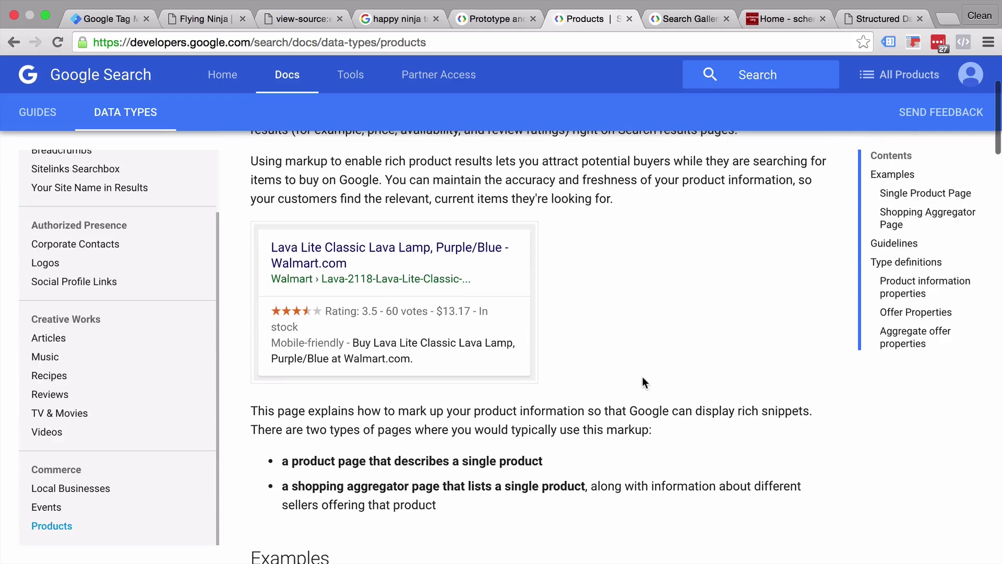
scroll(521, 400, down, 4)
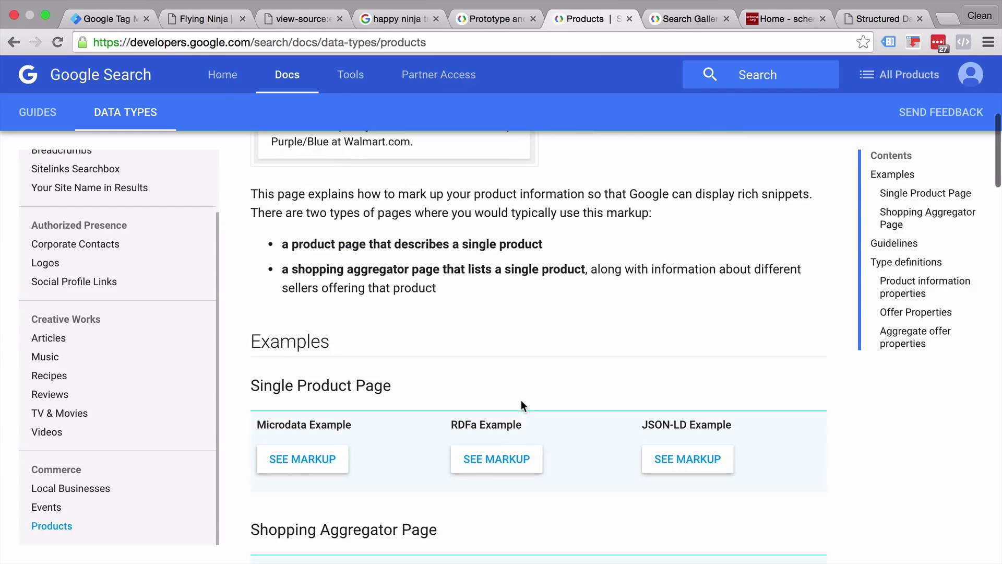
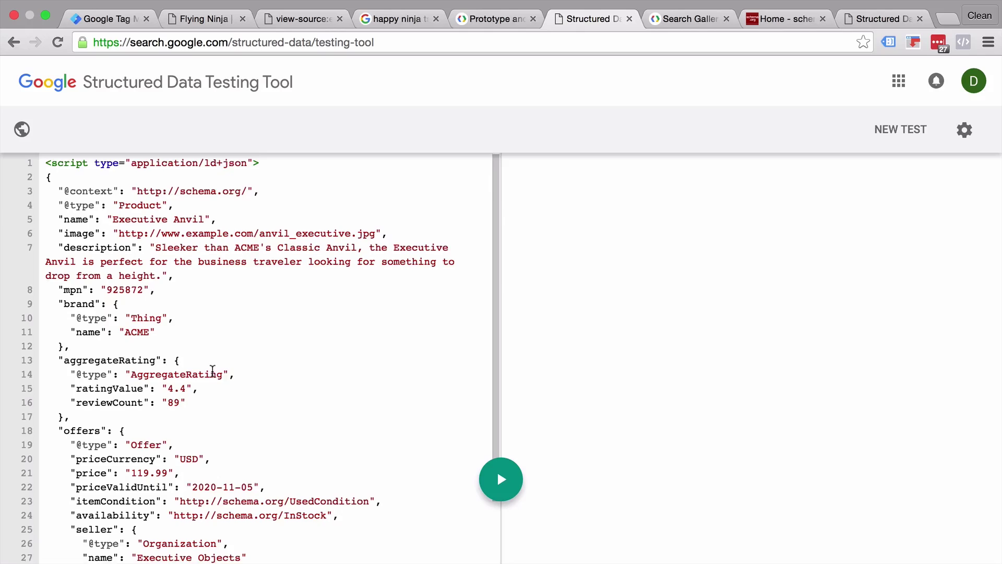
Read through the Executive Anvil JSON-LD markup and compare its properties with the details on the Flying Ninja product page
scroll(212, 370, up, 1)
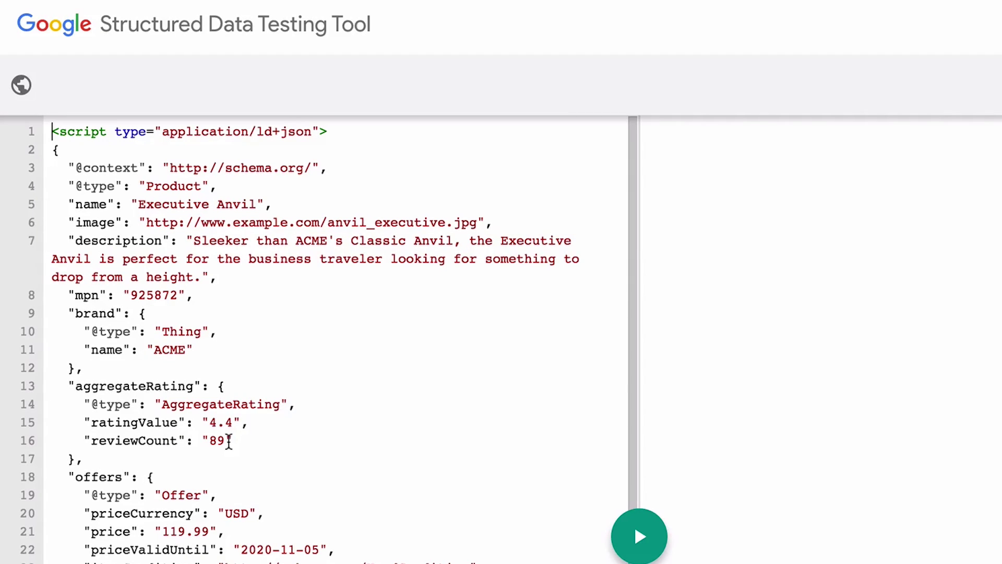
scroll(229, 441, down, 2)
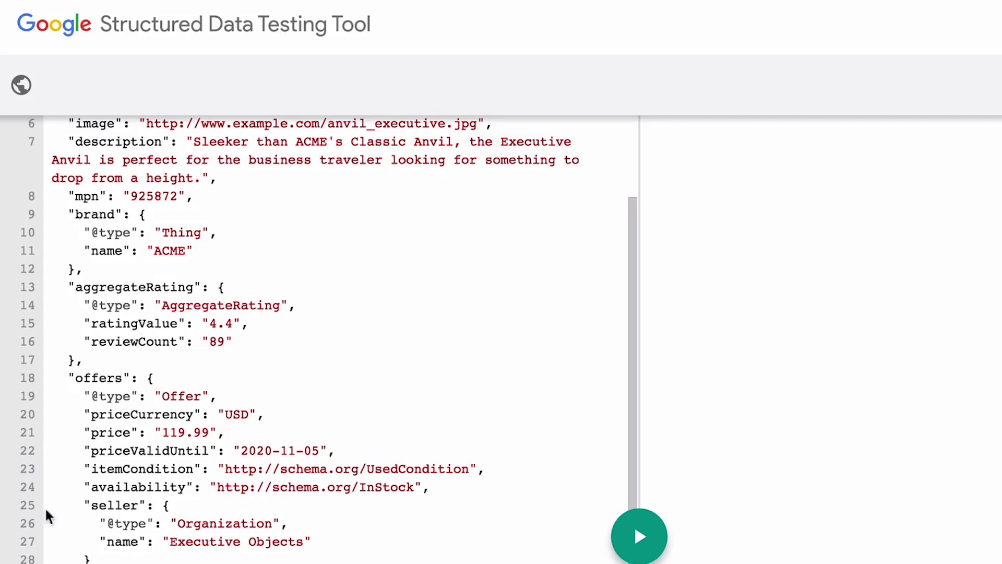
click(211, 19)
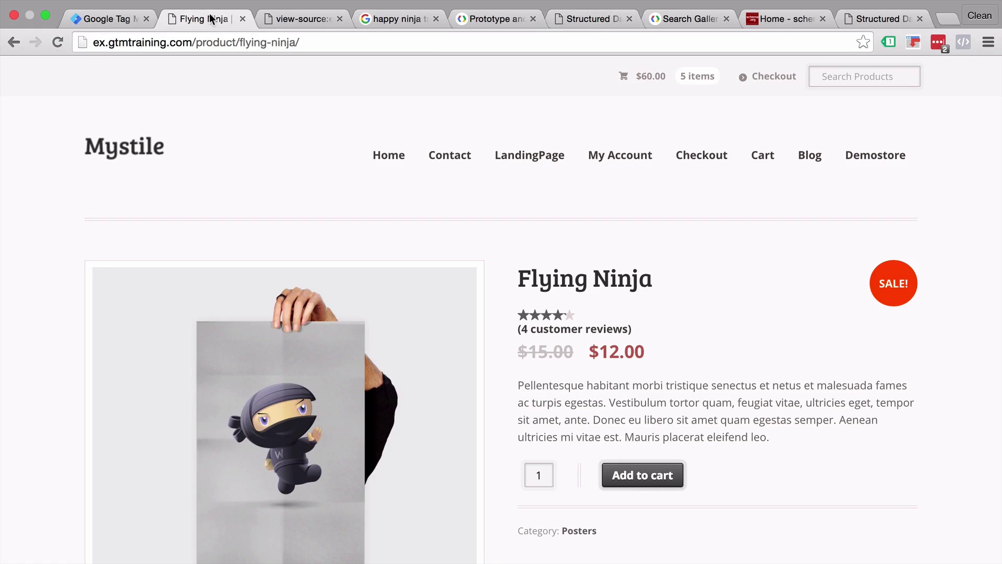
scroll(303, 165, down, 5)
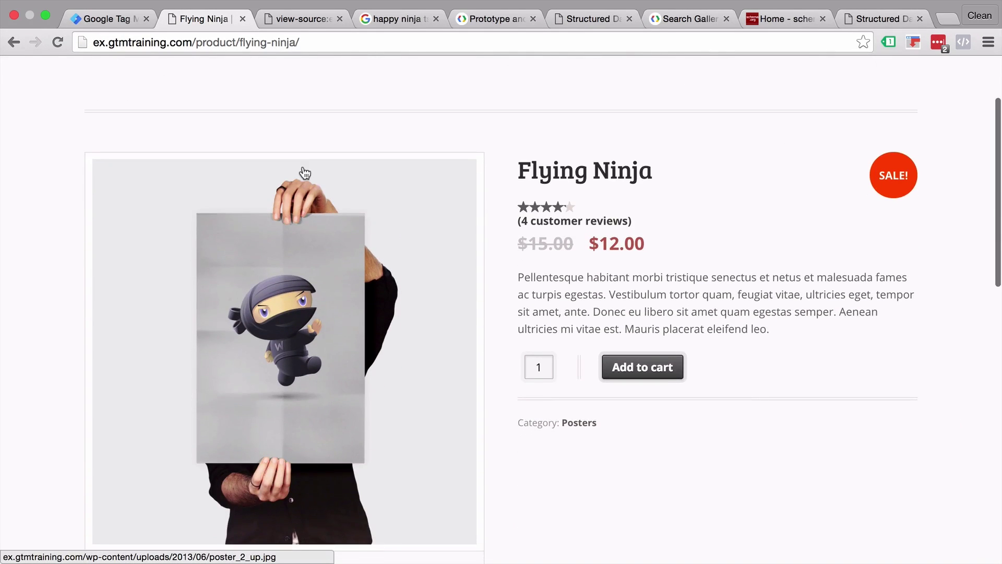
scroll(305, 173, up, 3)
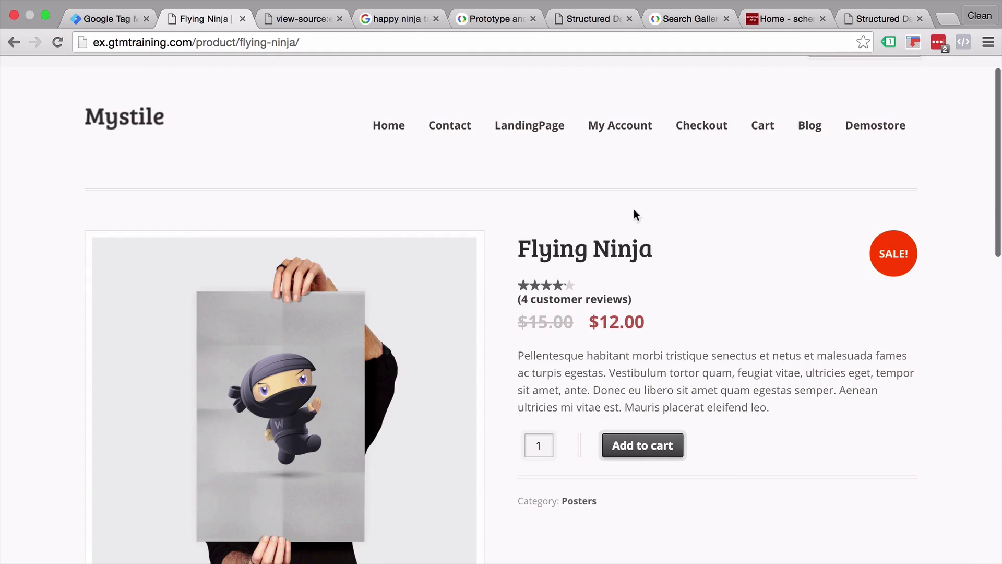
Delete the offers block, including its seller, from the Executive Anvil JSON-LD markup and validate the shortened code
click(576, 20)
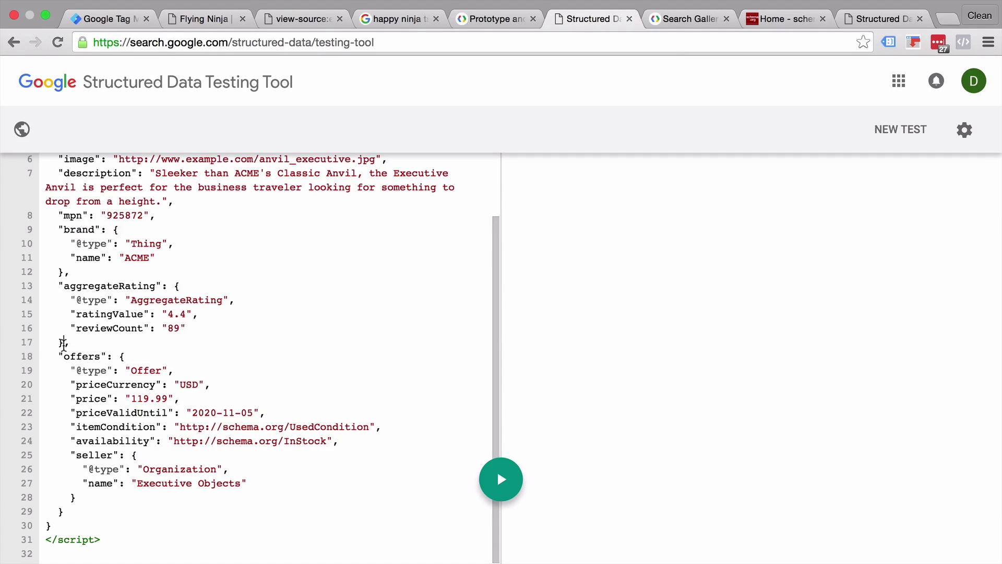
drag(63, 343, 86, 499)
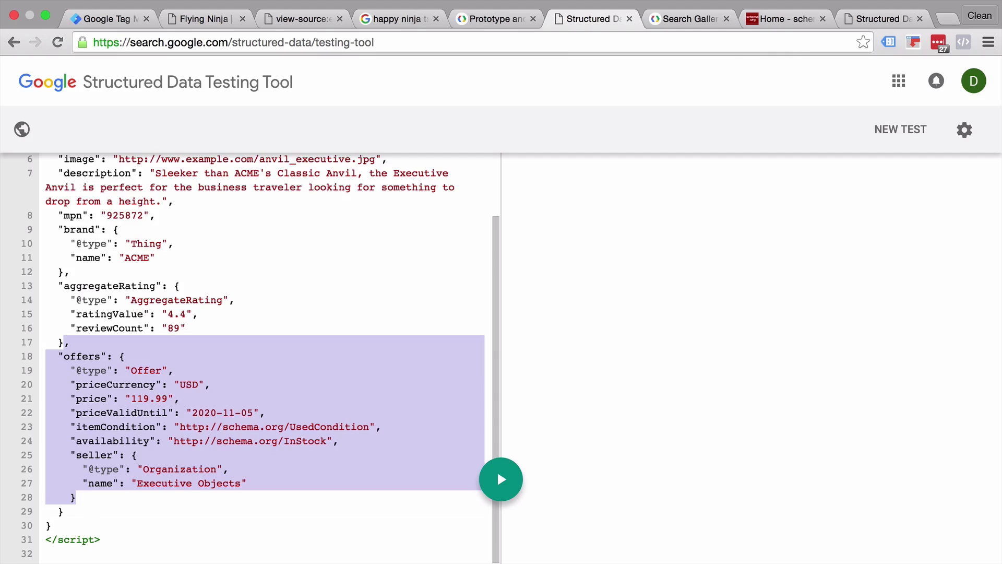
key(BackSpace)
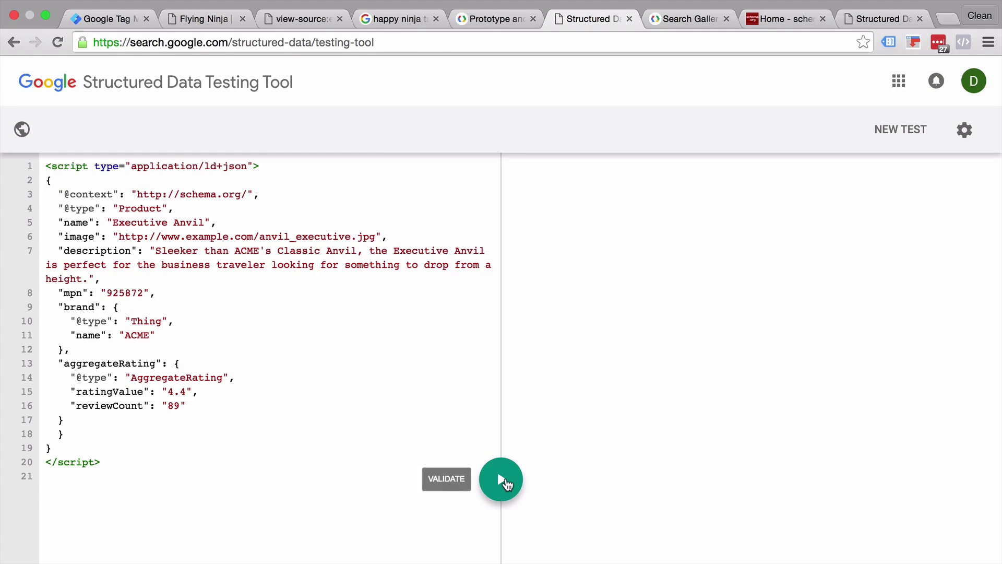
click(502, 479)
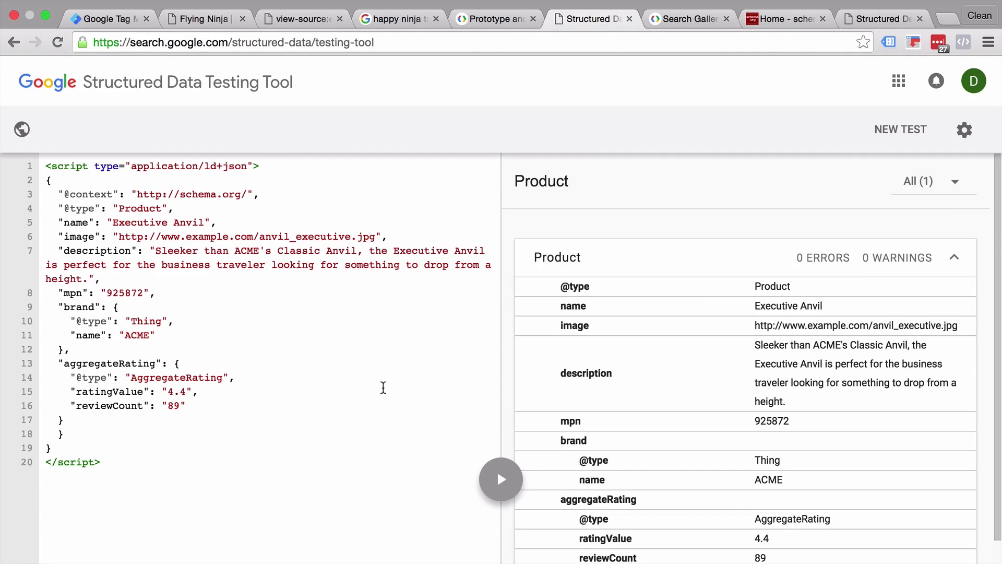
Delete the brand, mpn, description and image properties from the Executive Anvil JSON-LD markup and validate the remaining code
drag(53, 307, 64, 342)
key(BackSpace)
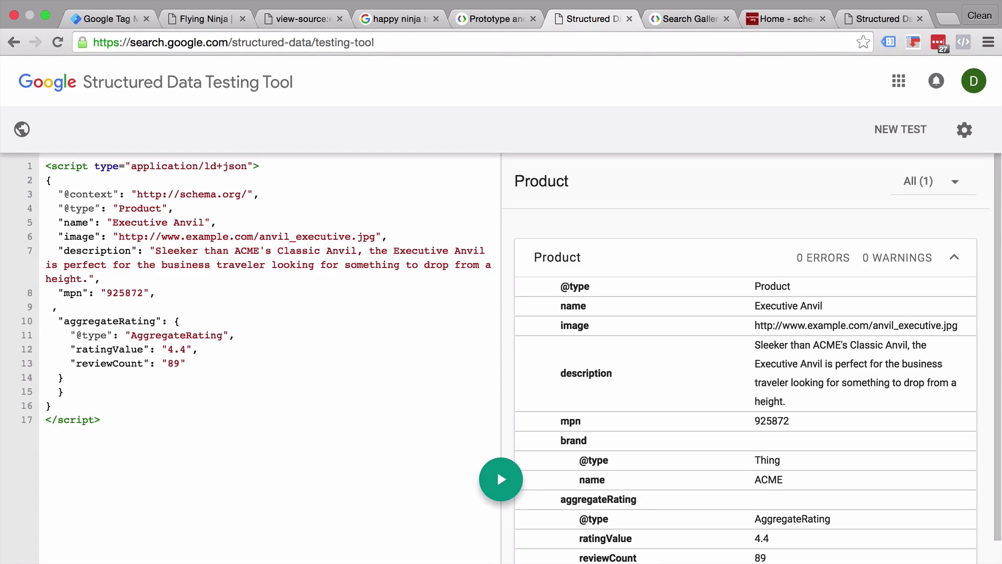
drag(150, 293, 214, 222)
key(BackSpace)
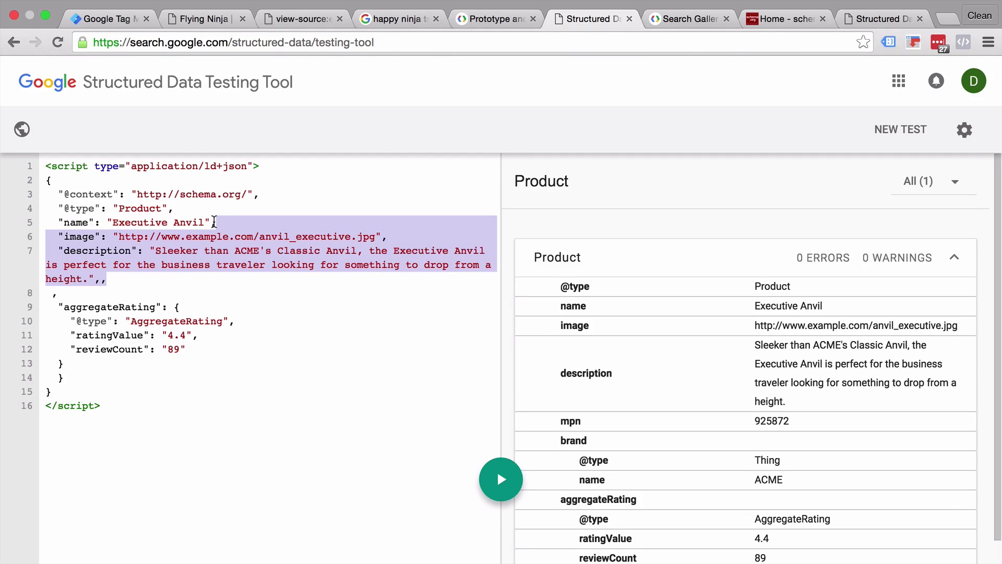
key(BackSpace)
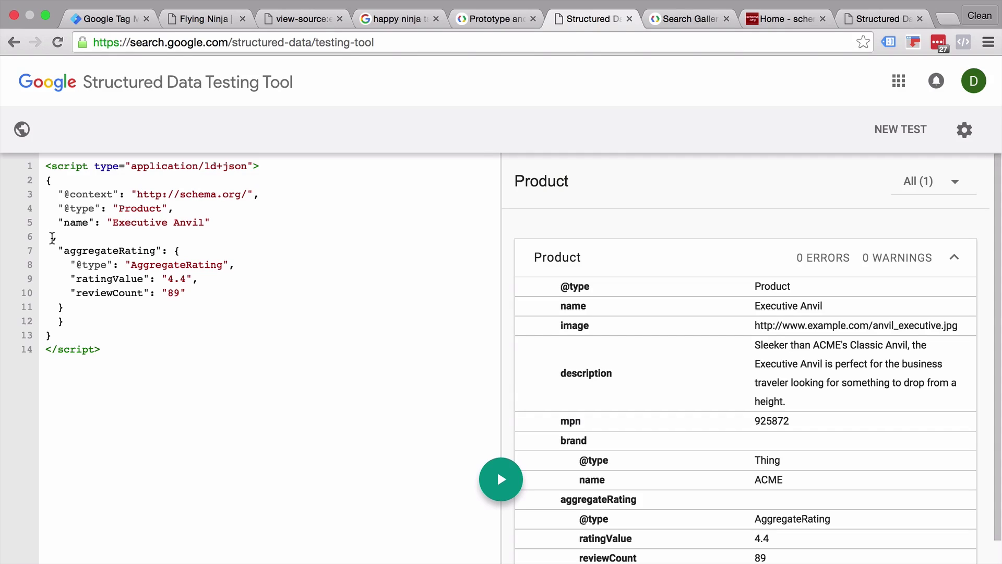
key(Delete)
key(Delete)
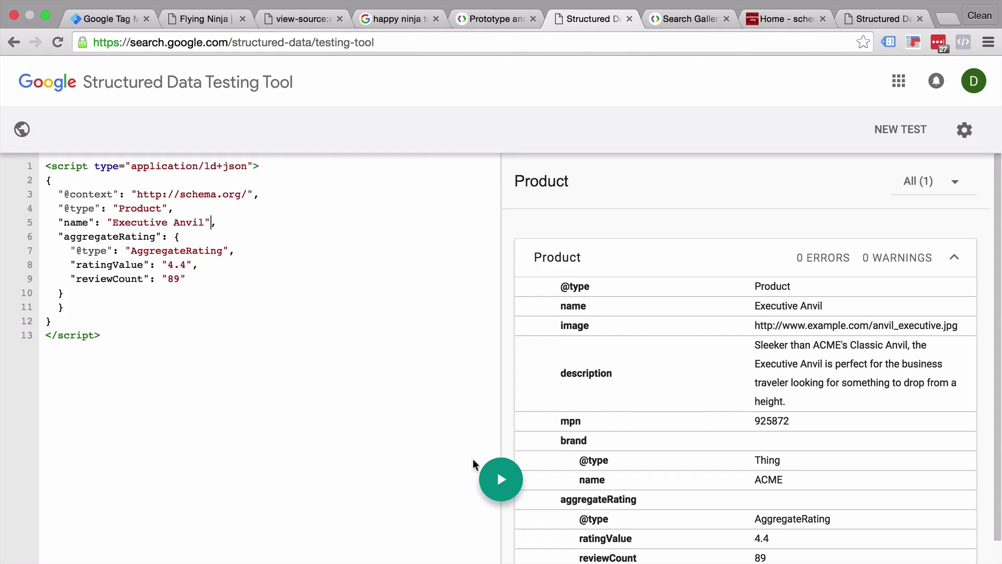
click(490, 469)
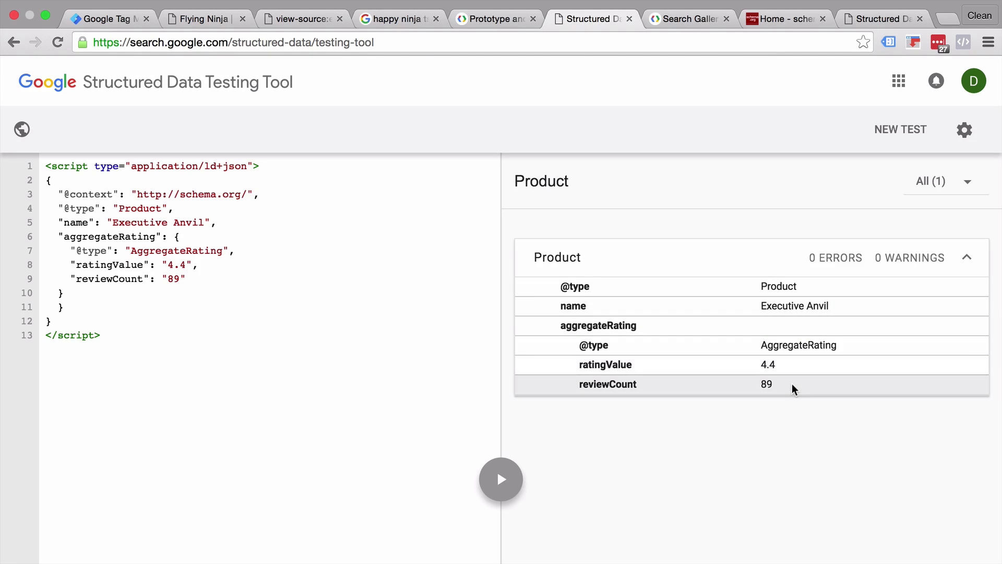
Copy the whole shortened JSON-LD markup into the HTML of a new Custom HTML tag in Google Tag Manager
drag(136, 335, 38, 160)
right_click(113, 238)
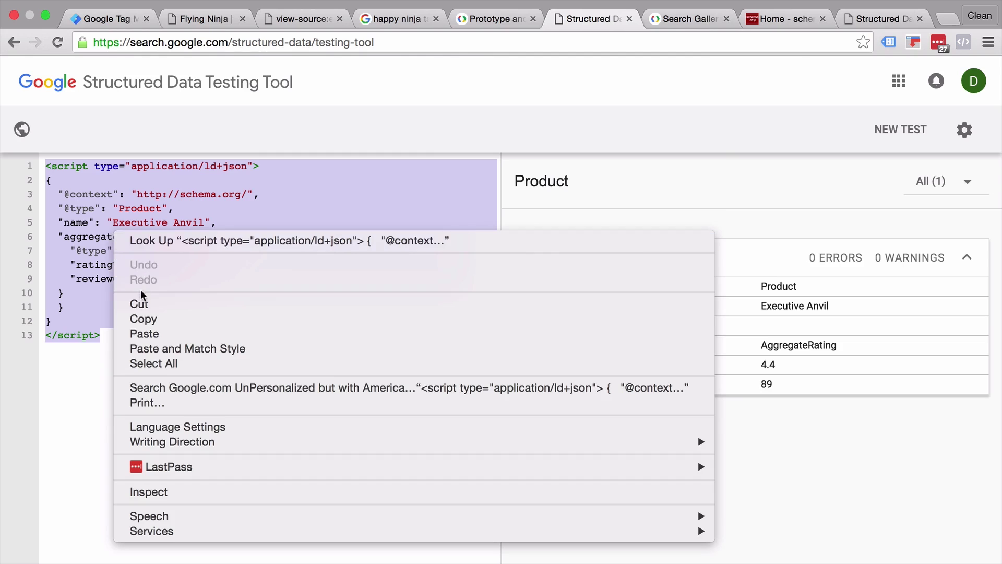
click(141, 316)
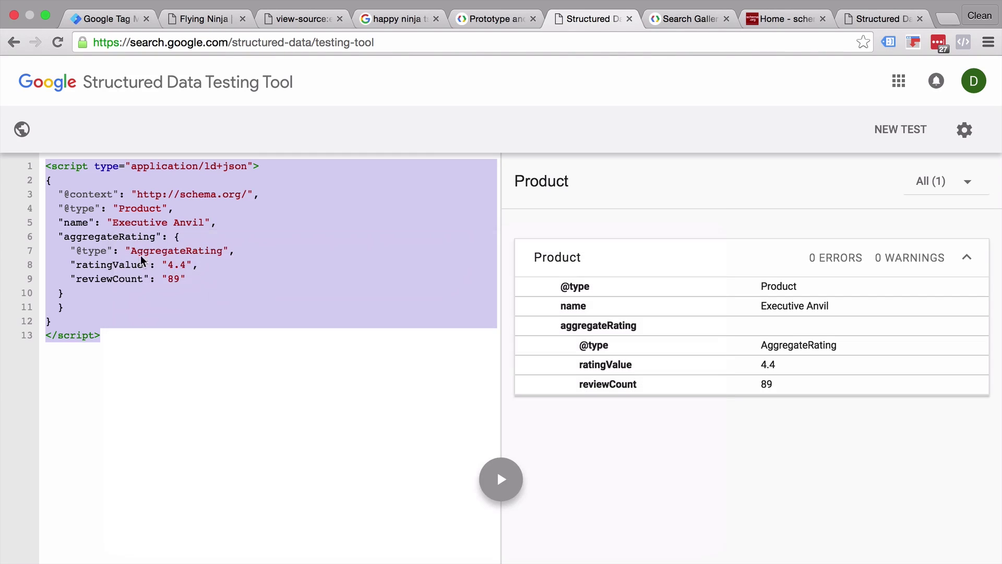
click(82, 7)
click(110, 269)
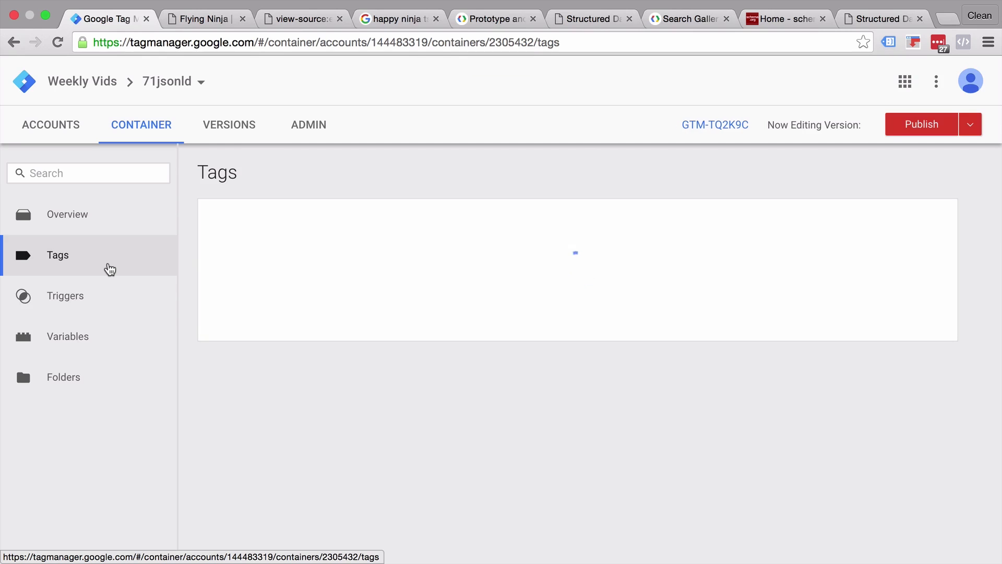
click(249, 228)
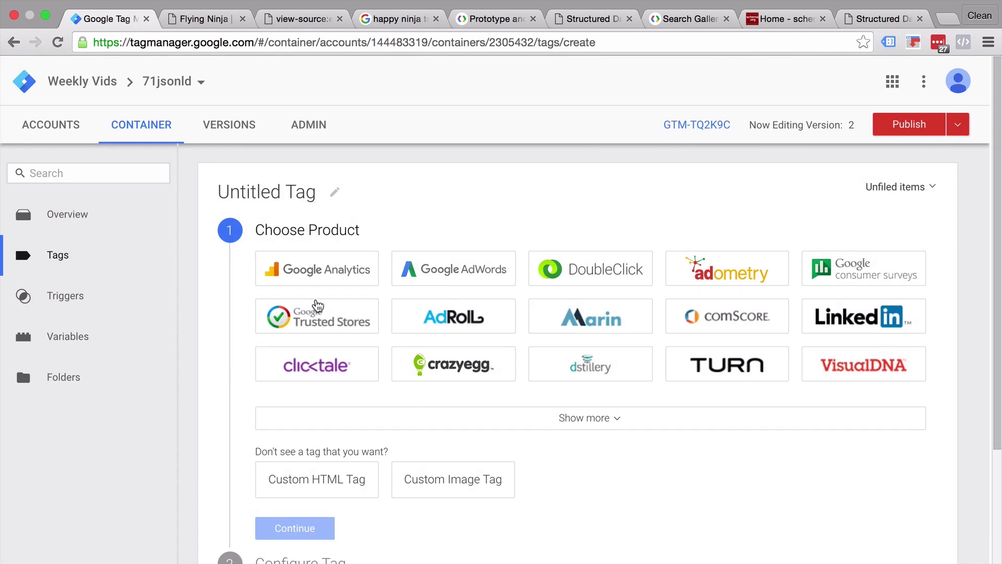
click(341, 480)
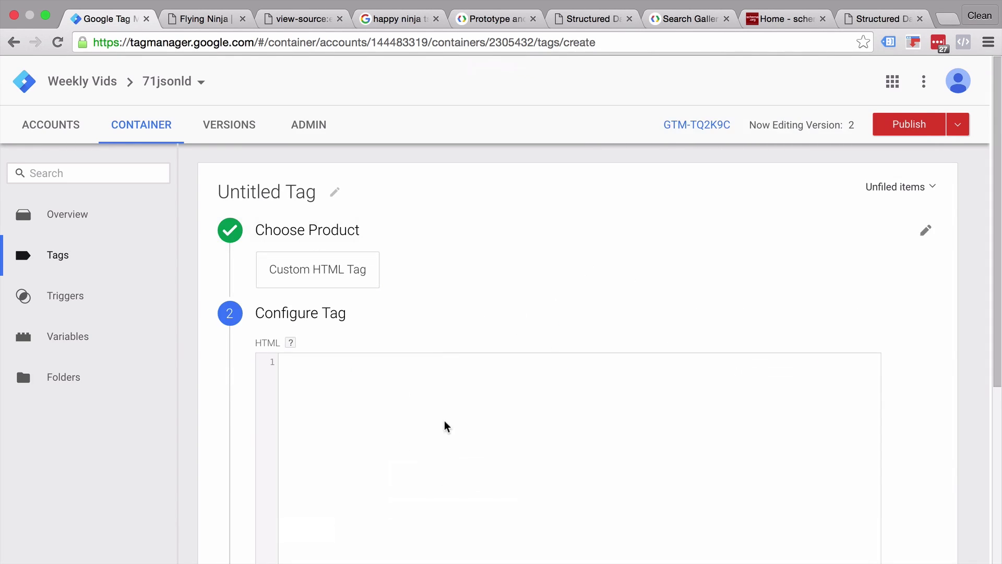
right_click(418, 407)
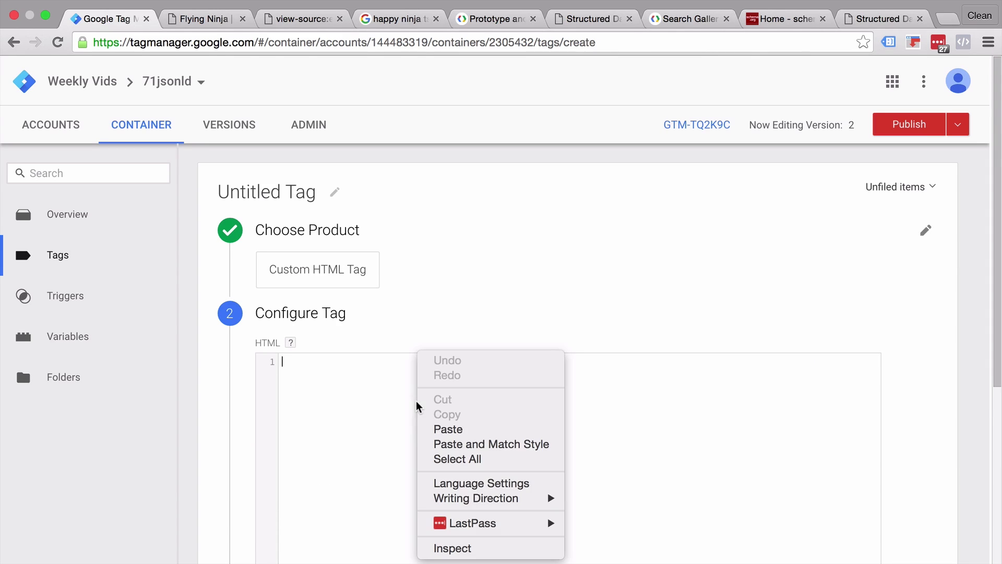
click(463, 434)
Name the tag "JSON-LD - Product Pages" and complete its configuration with the pasted markup
click(289, 197)
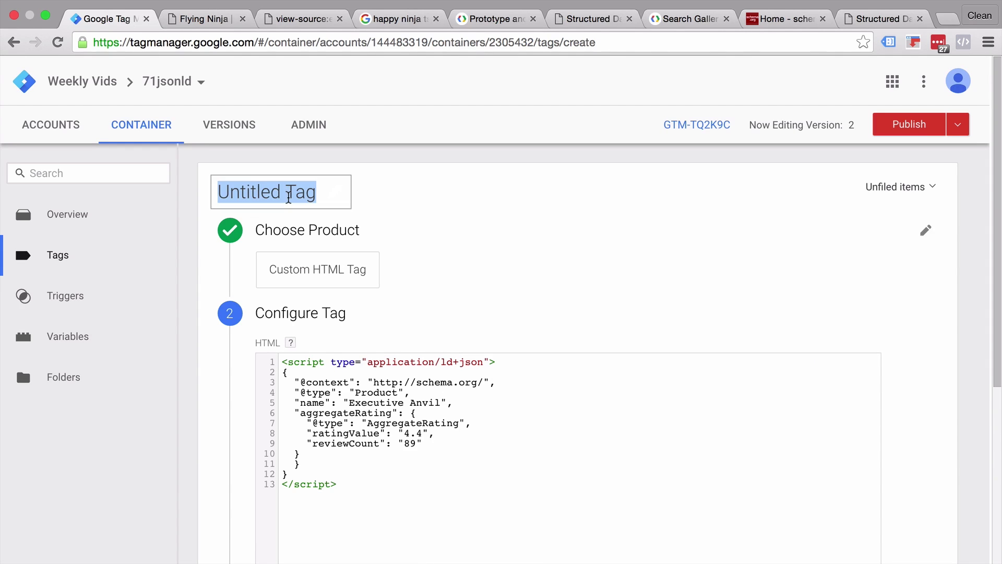
text(J)
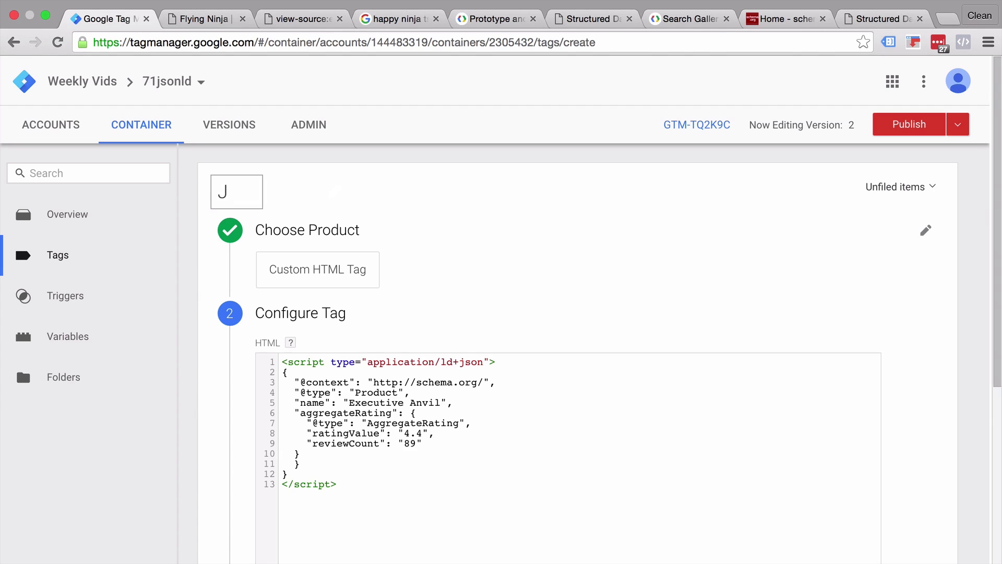
text(SON-LD - )
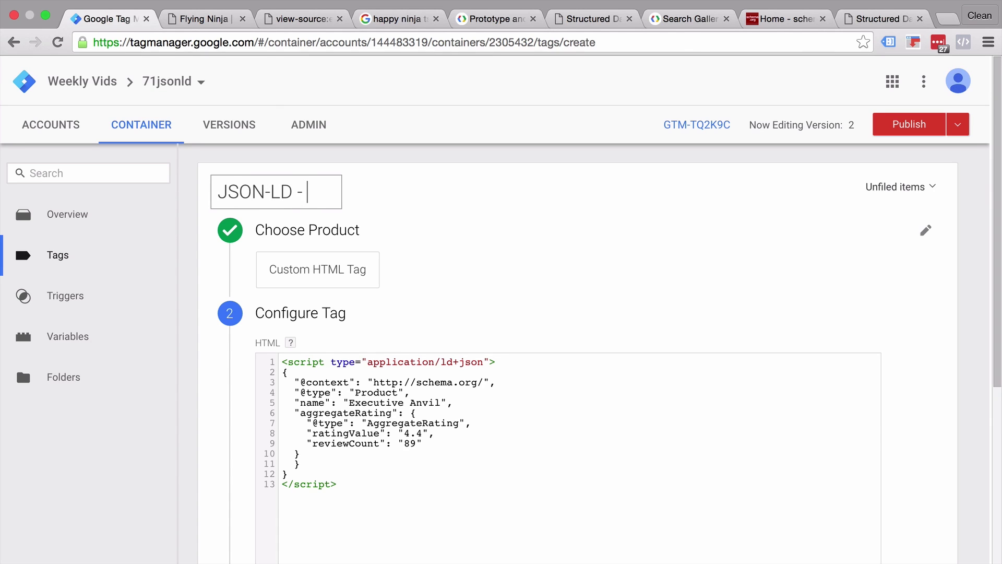
text(Product Pages)
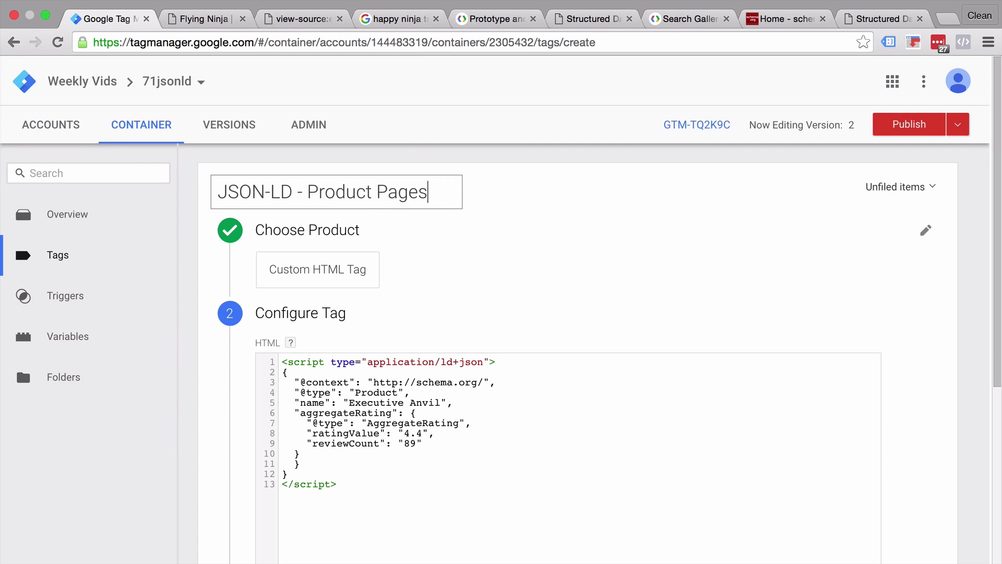
click(225, 264)
scroll(230, 267, down, 5)
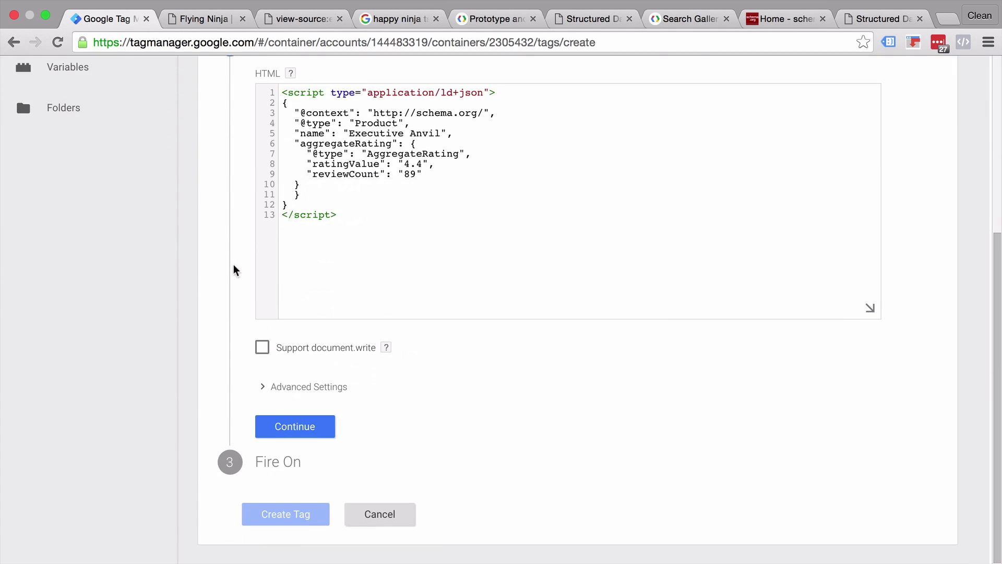
click(313, 437)
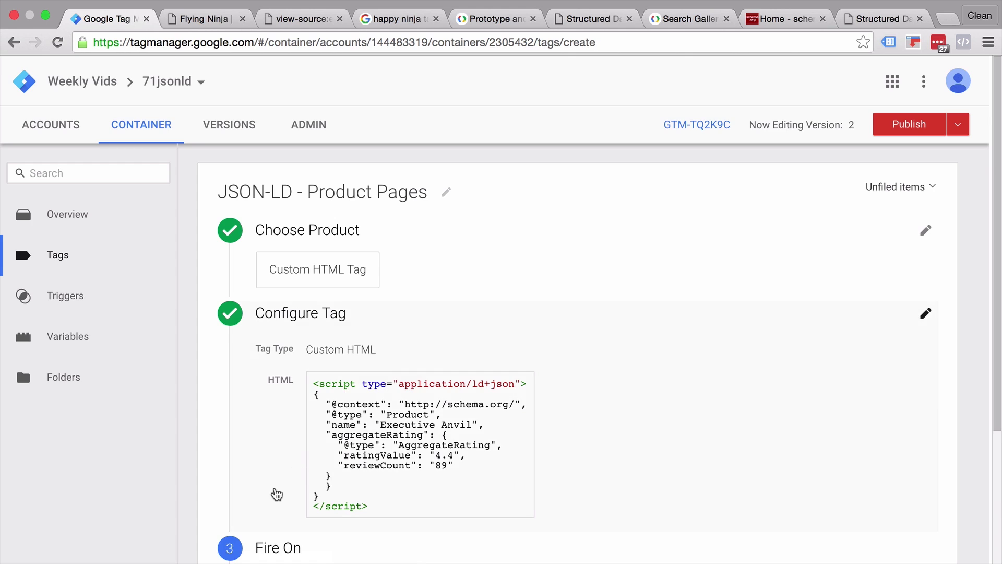
Add a Some Pages trigger named "Product Pages" that fires when Page URL contains /product/, and create the tag
scroll(275, 492, down, 4)
click(447, 437)
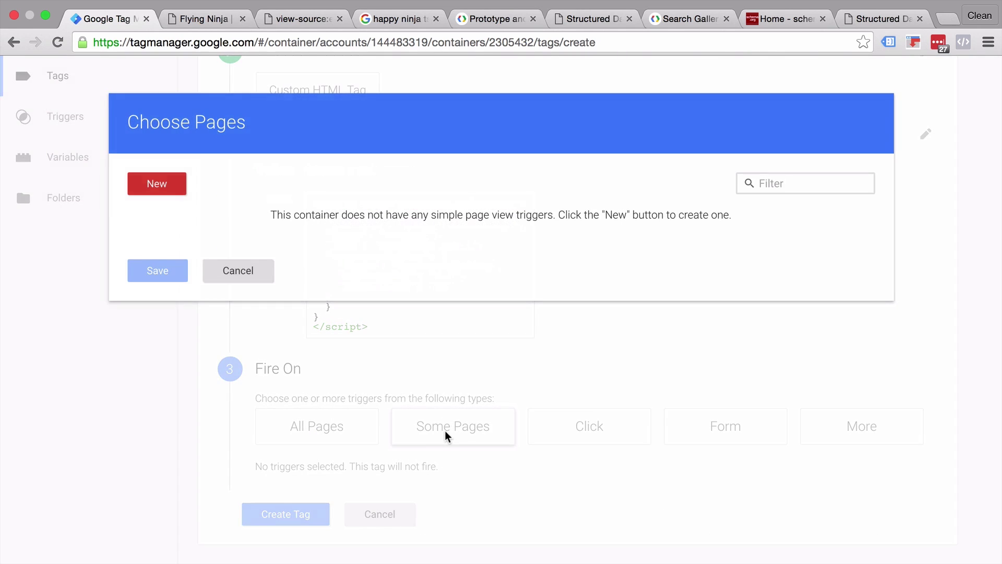
click(201, 19)
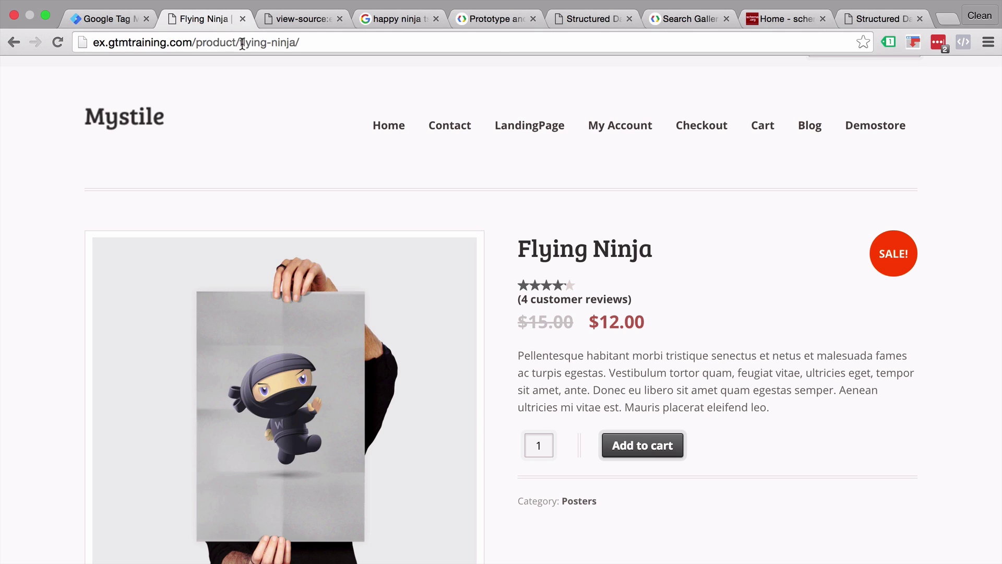
click(124, 17)
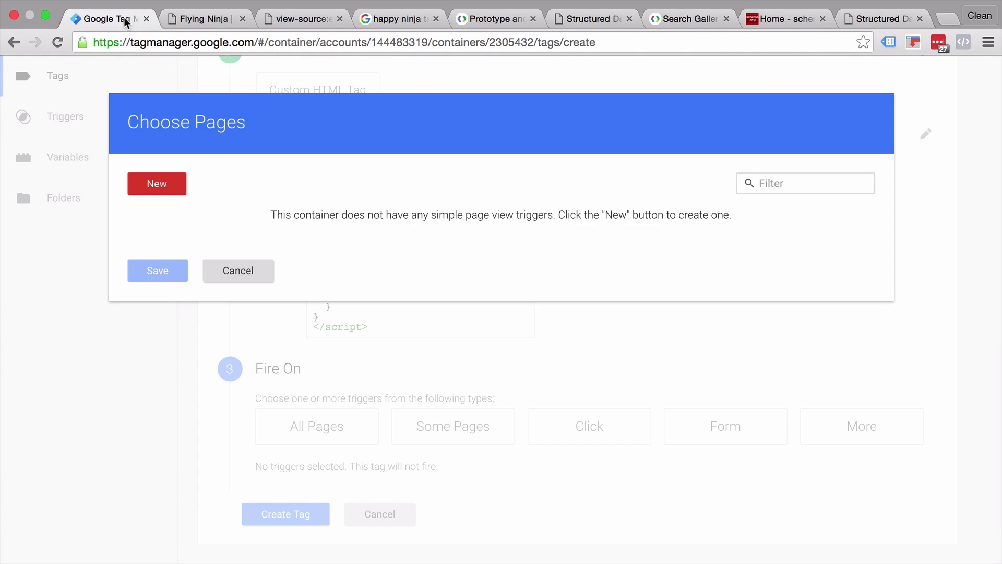
click(166, 181)
text(Product Pages)
click(631, 244)
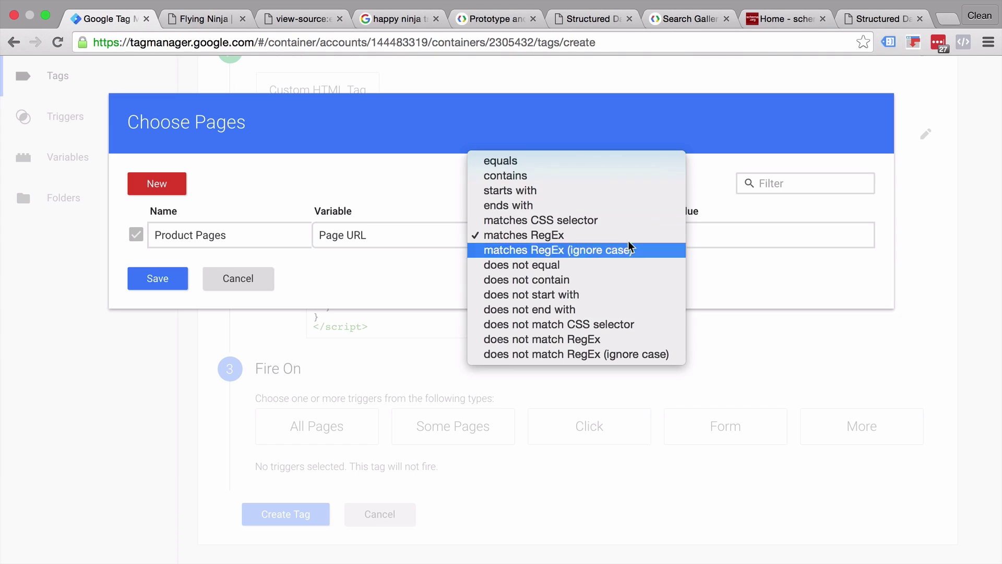
click(522, 176)
click(700, 235)
text(/product/)
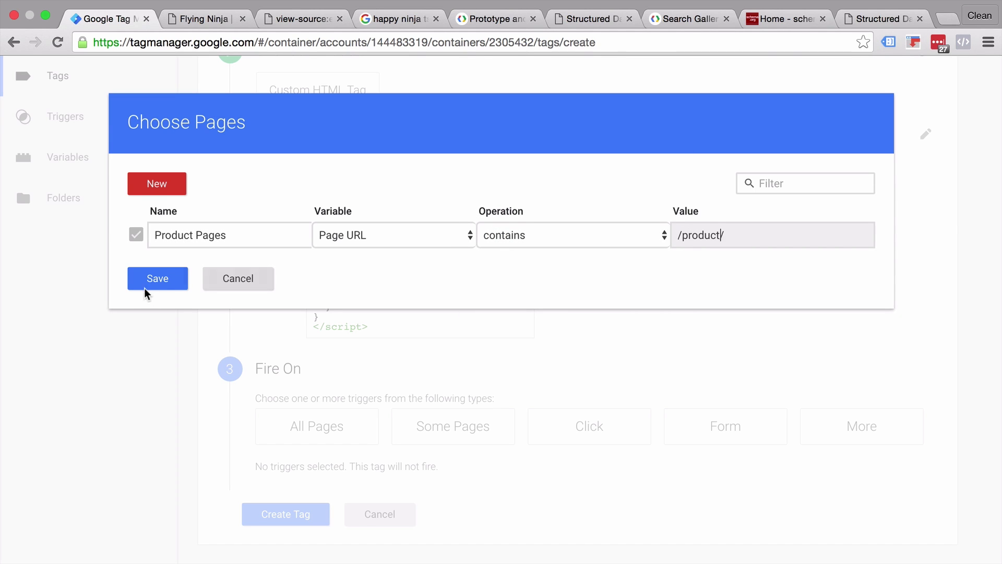
click(146, 287)
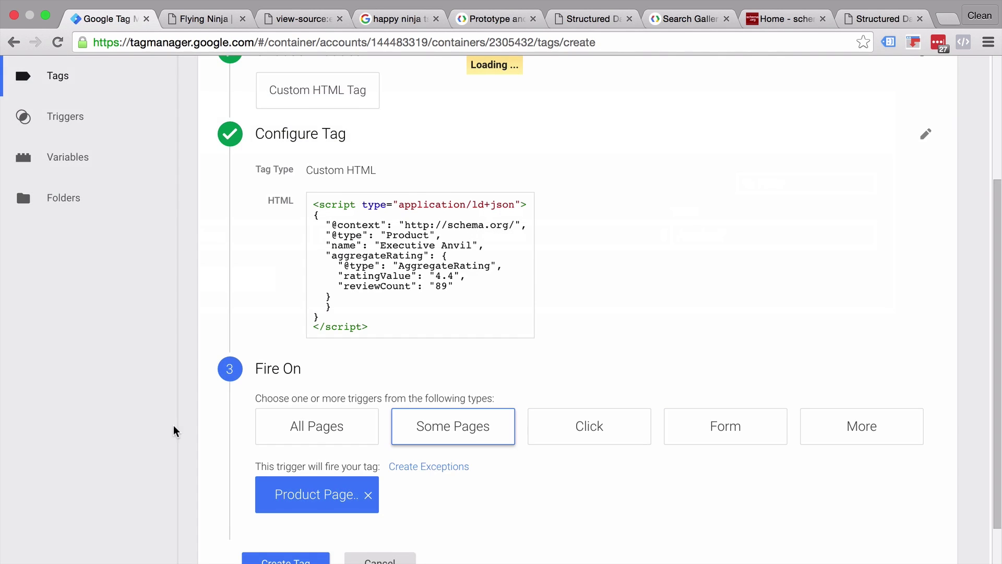
scroll(324, 496, down, 2)
click(302, 517)
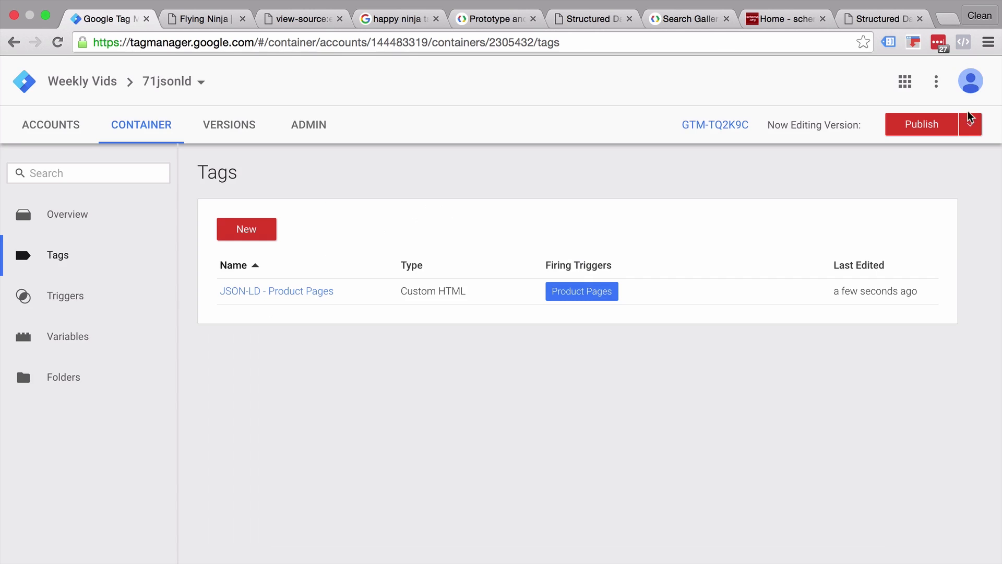
Start preview and debug mode for the container and reload the Flying Ninja product page
click(971, 124)
click(925, 258)
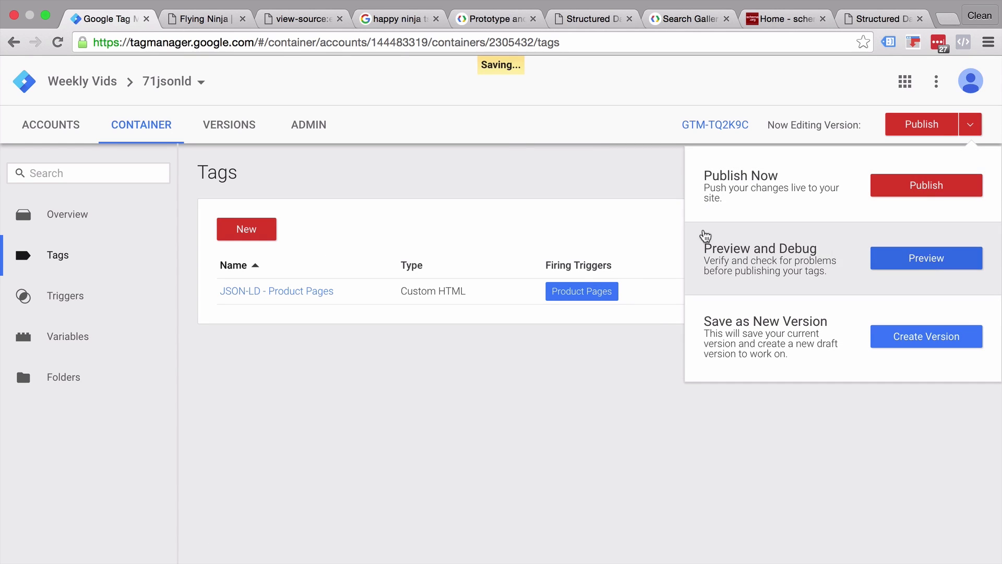
click(199, 19)
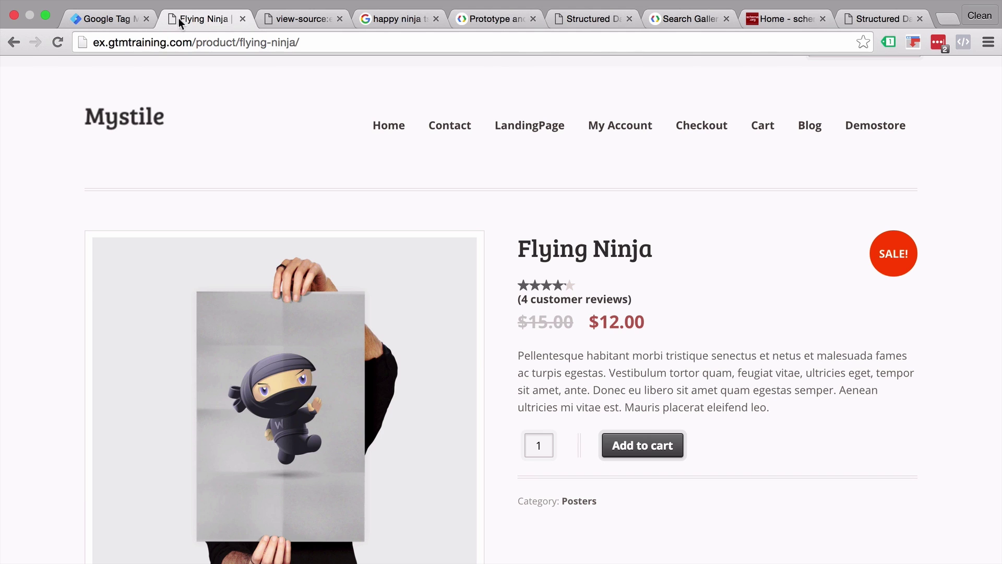
click(55, 43)
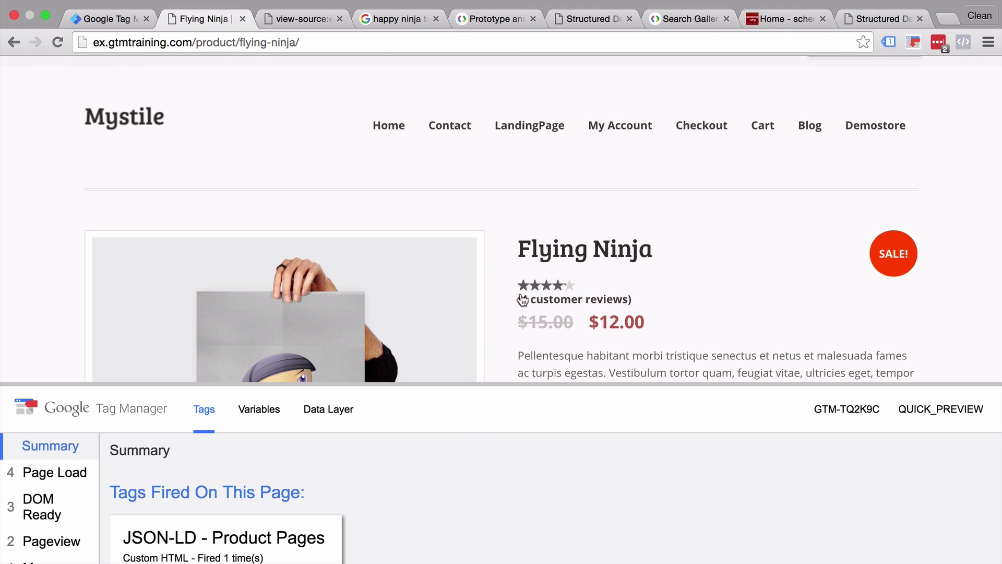
Compare the Flying Ninja page and its fired tags with the JSON-LD markup in the Structured Data Testing Tool
scroll(510, 307, down, 3)
scroll(509, 312, down, 2)
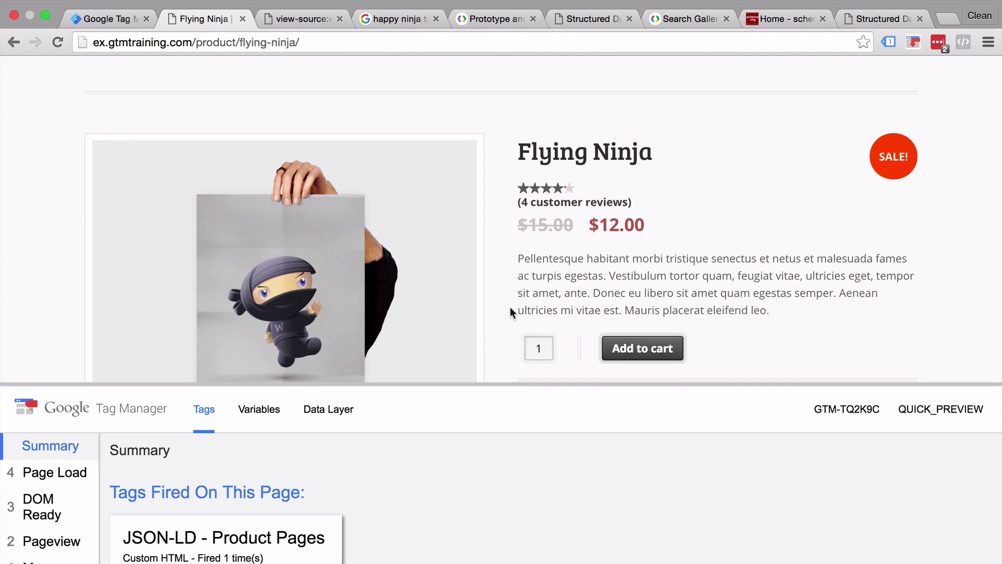
click(570, 24)
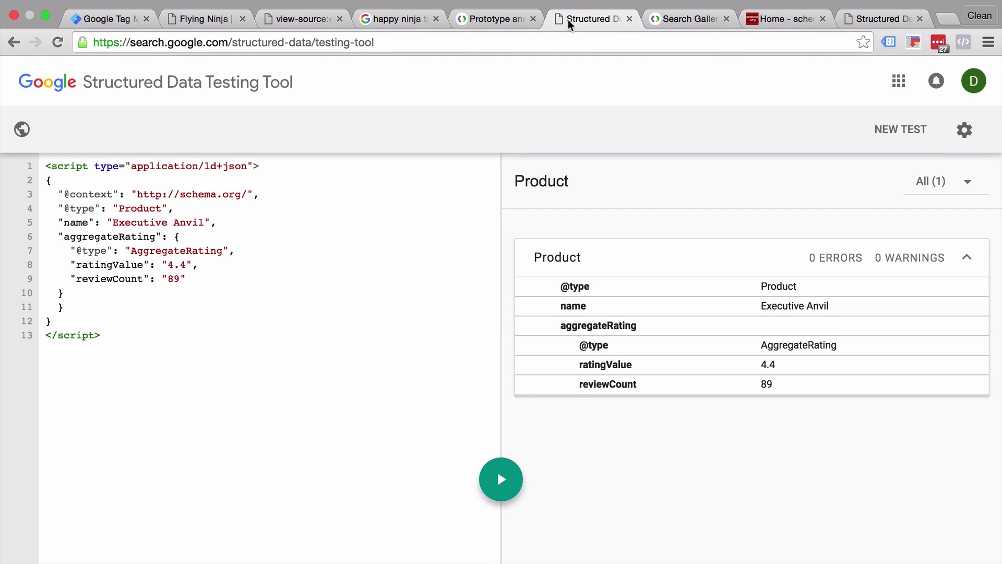
click(208, 24)
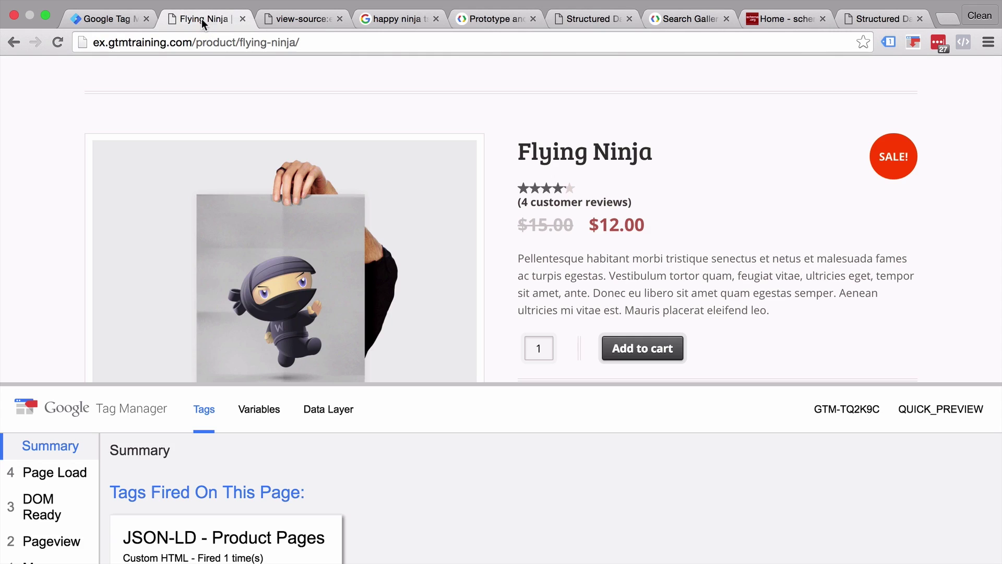
scroll(572, 172, up, 3)
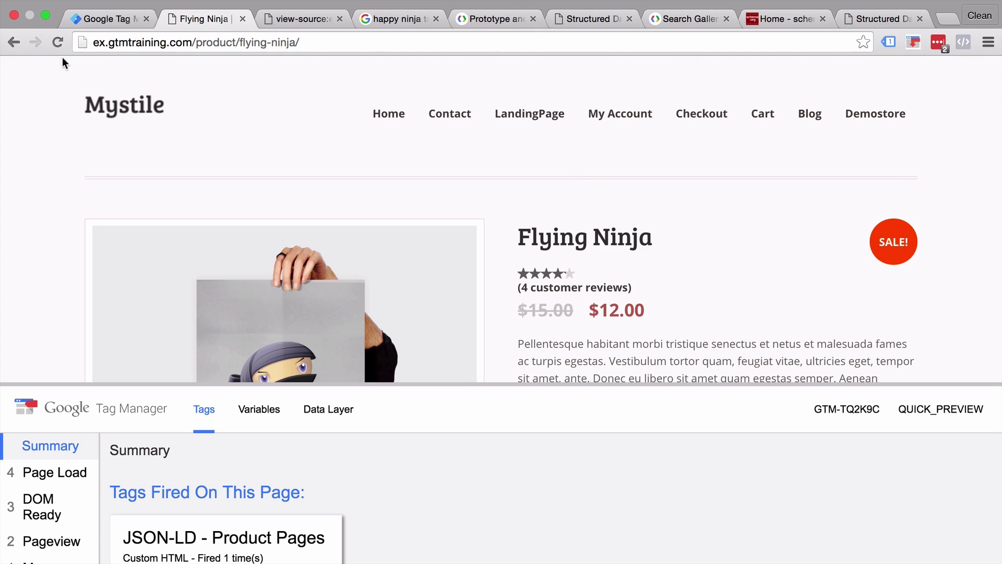
Publish the 71jsonld container in Google Tag Manager so the new tag goes live
click(102, 21)
click(918, 125)
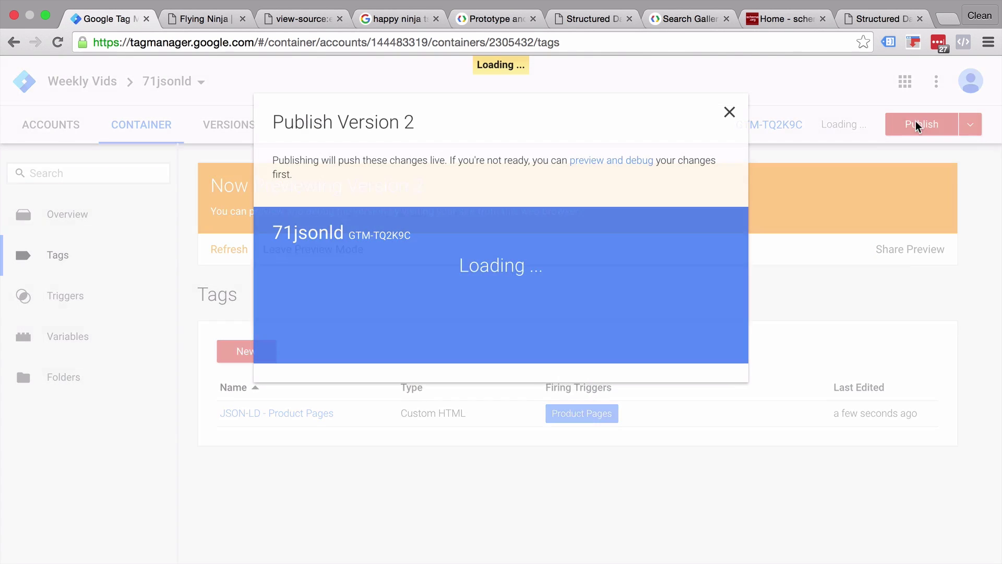
click(338, 395)
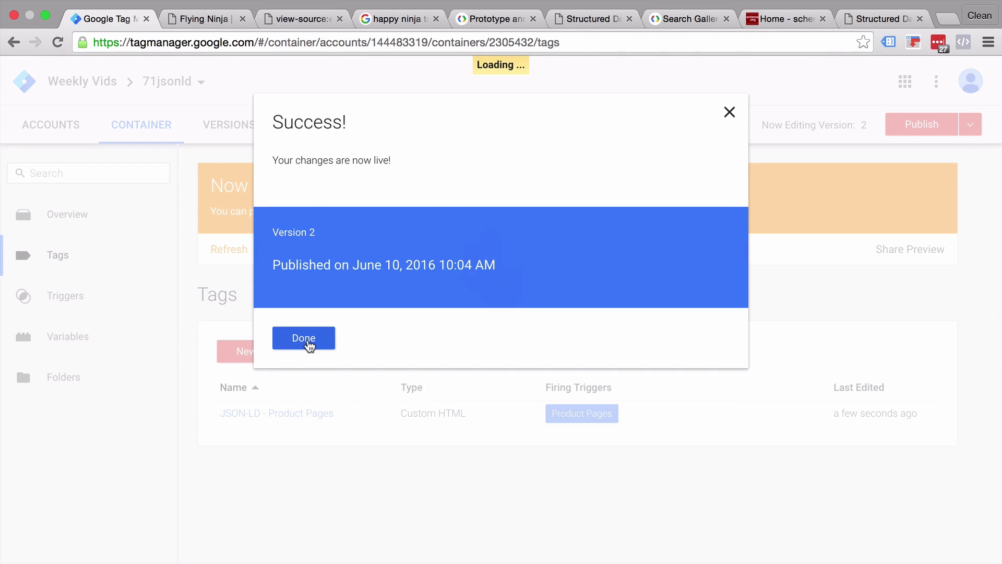
click(308, 342)
click(880, 19)
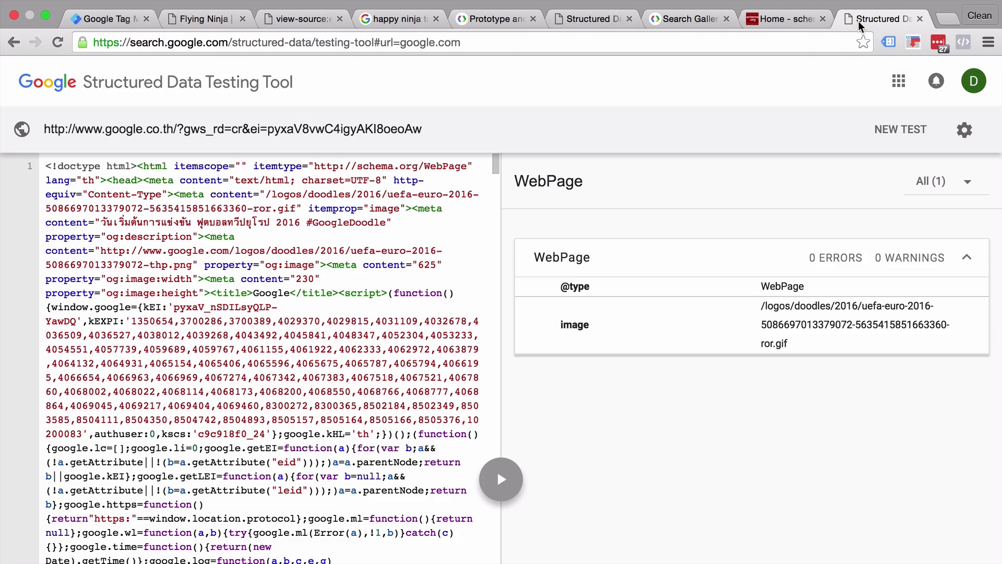
click(223, 21)
click(199, 50)
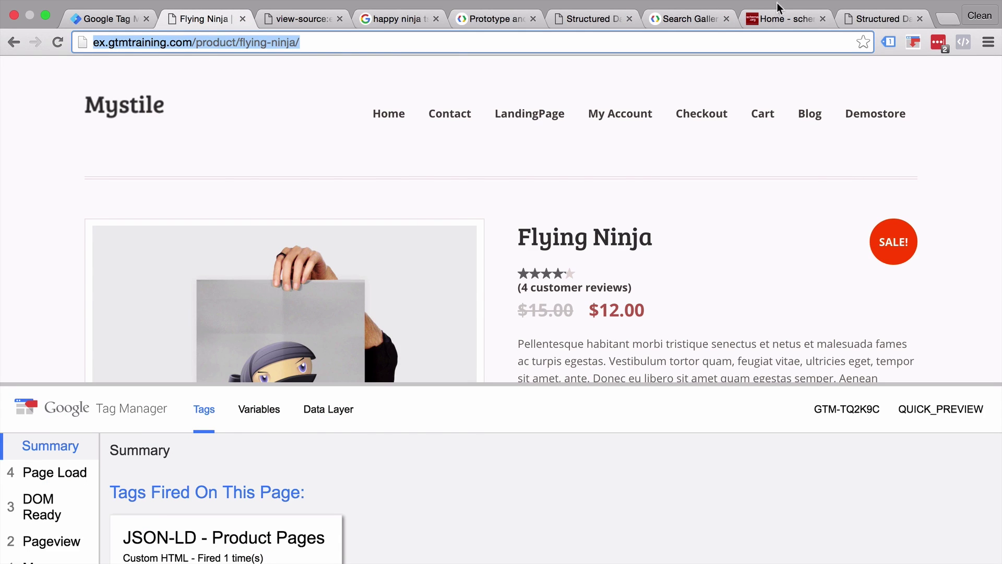
key(ctrl+c)
click(882, 19)
click(497, 469)
click(517, 295)
key(ctrl+a)
key(ctrl+v)
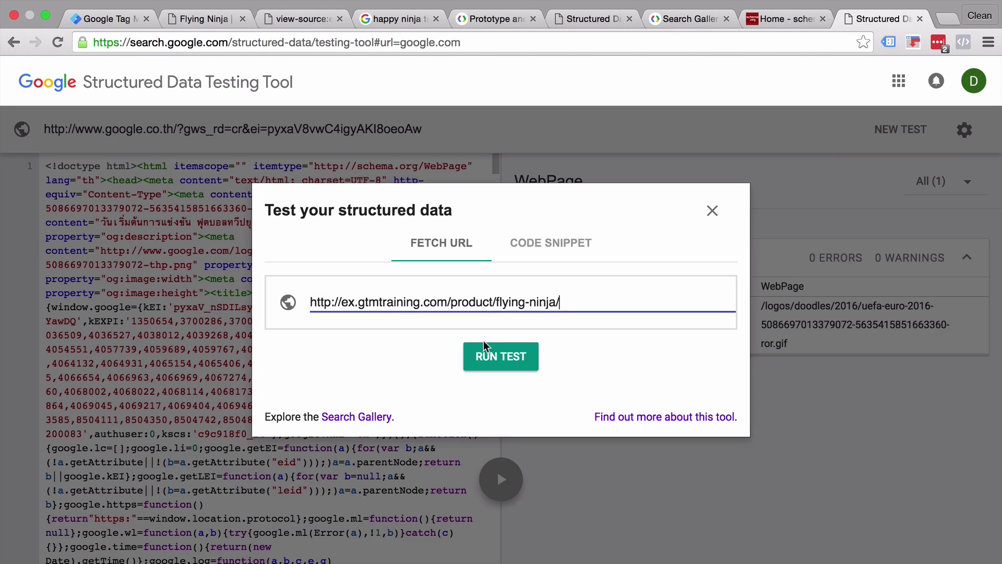
click(485, 345)
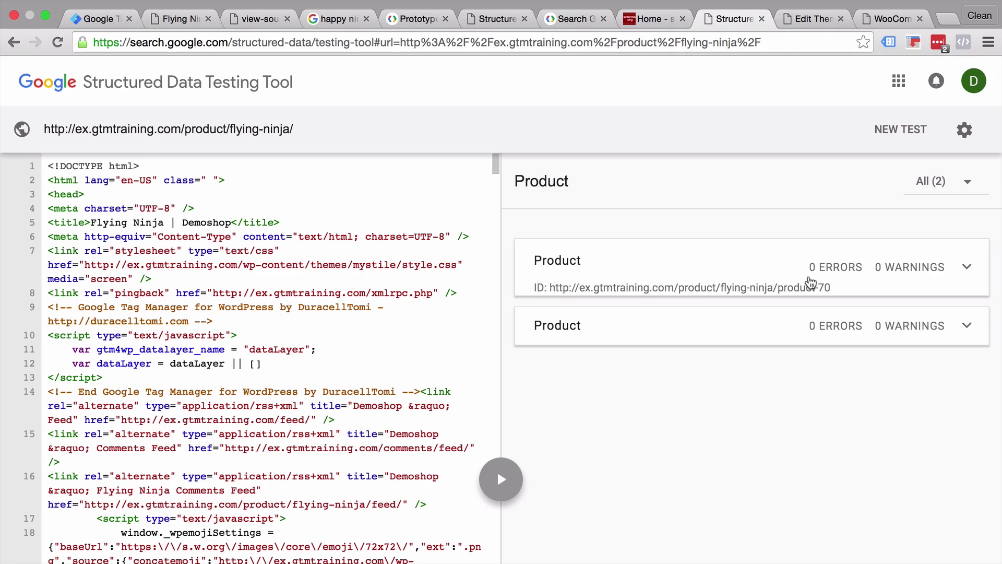
click(761, 349)
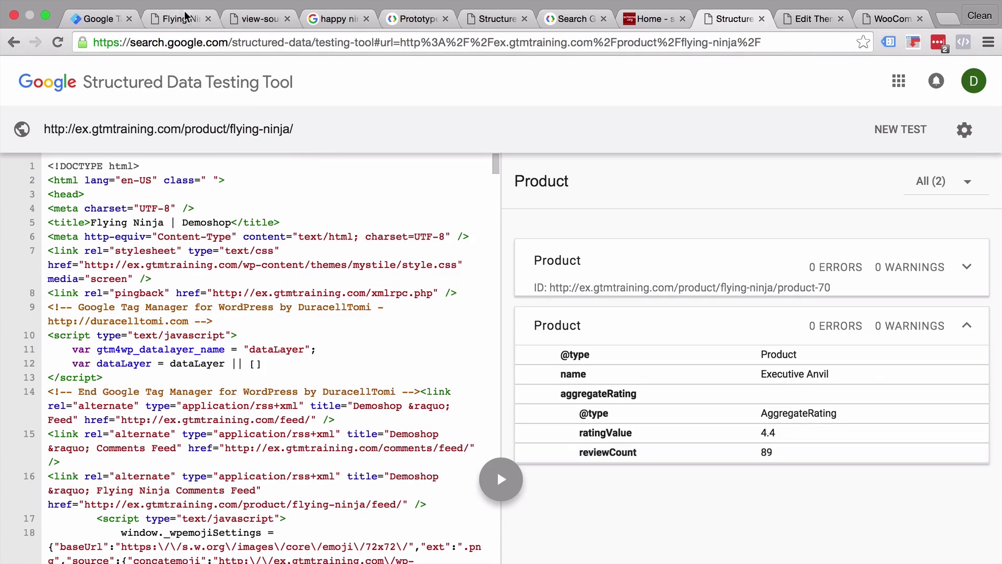
Compare the Flying Ninja page's name and reviews with the HTML code of the JSON-LD - Product Pages tag
click(186, 15)
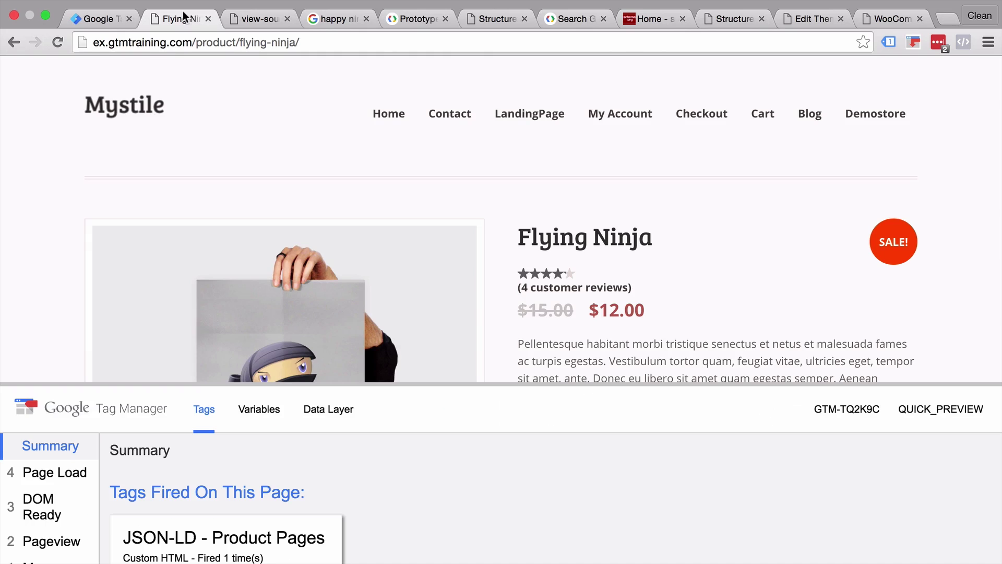
scroll(685, 236, down, 3)
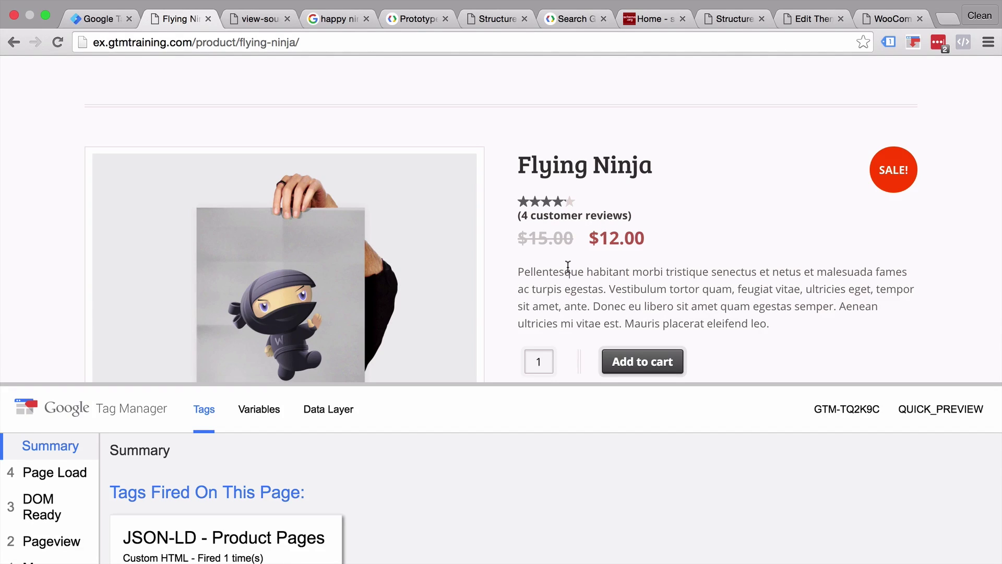
click(92, 20)
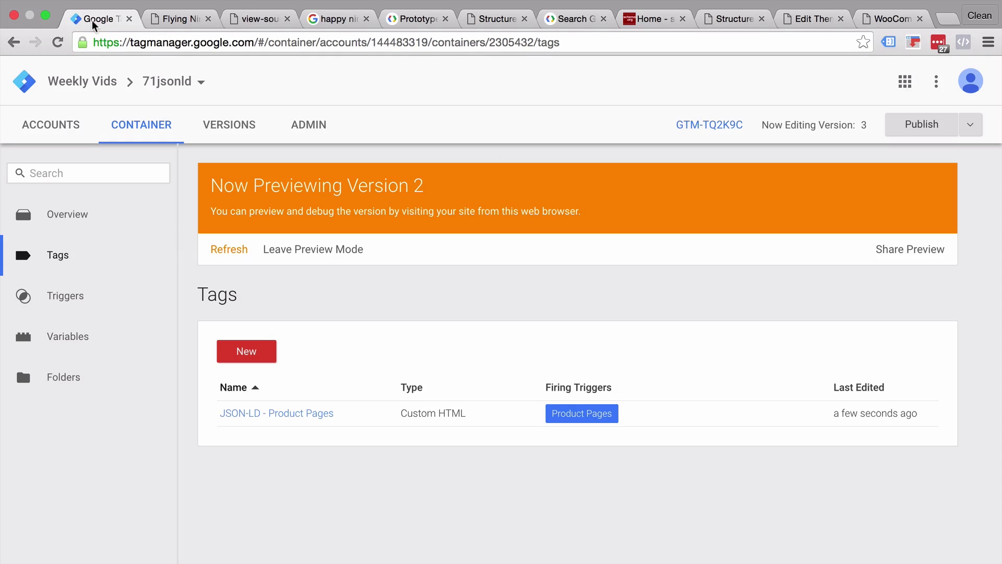
click(280, 414)
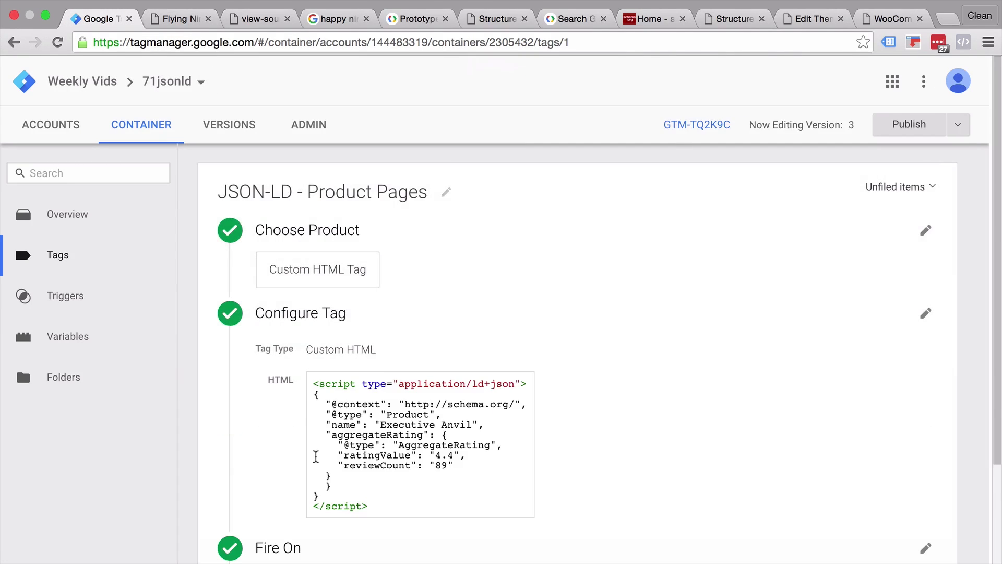
click(402, 436)
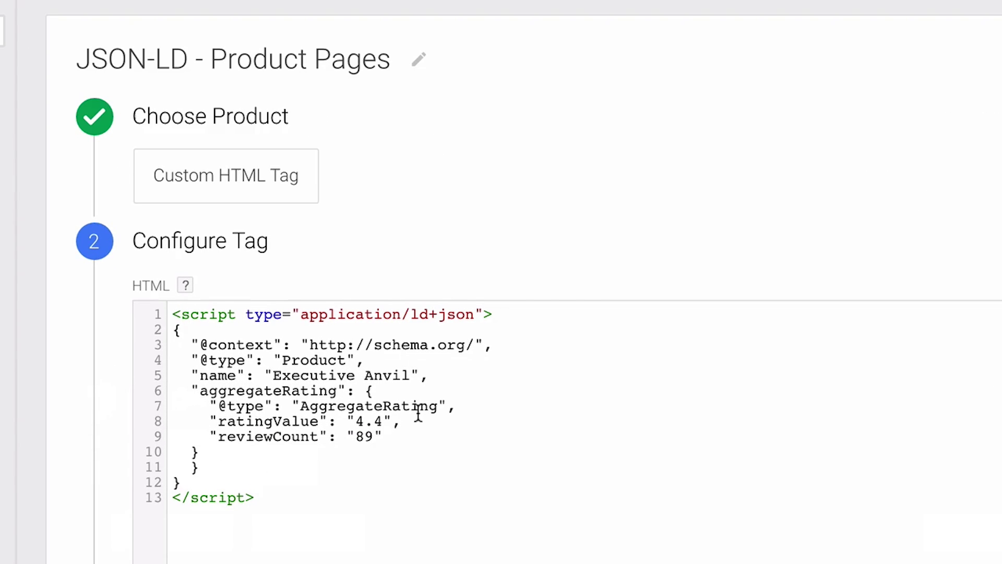
scroll(418, 413, down, 2)
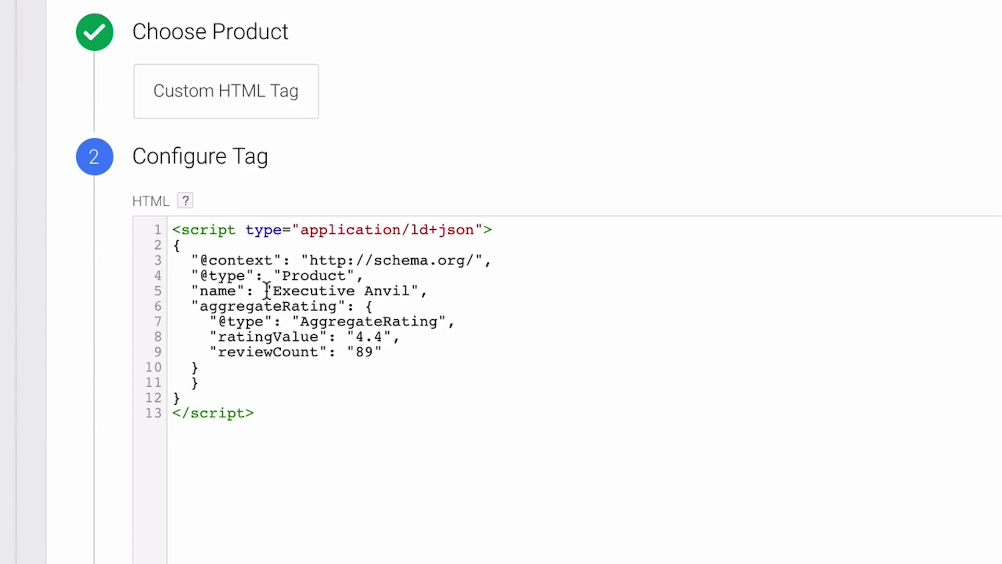
click(174, 19)
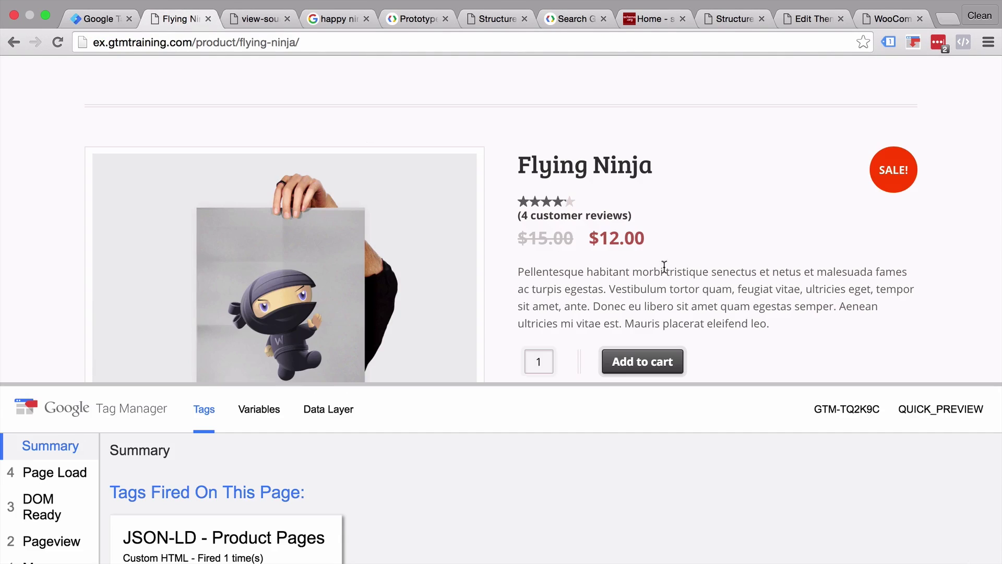
scroll(593, 151, up, 3)
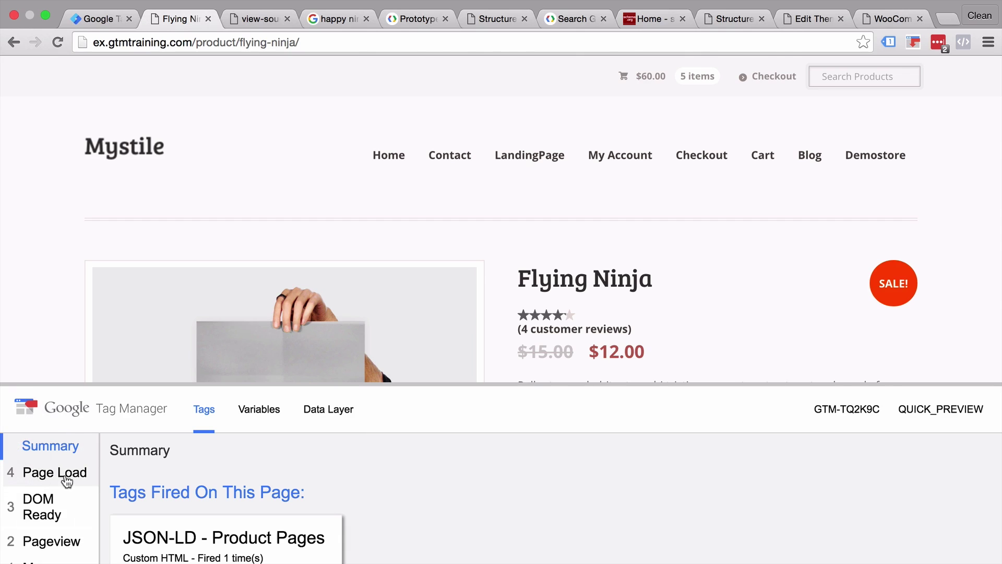
Examine the Flying Ninja page's data layer messages in the Tag Manager debug pane, enlarging the pane
scroll(47, 479, down, 2)
click(304, 414)
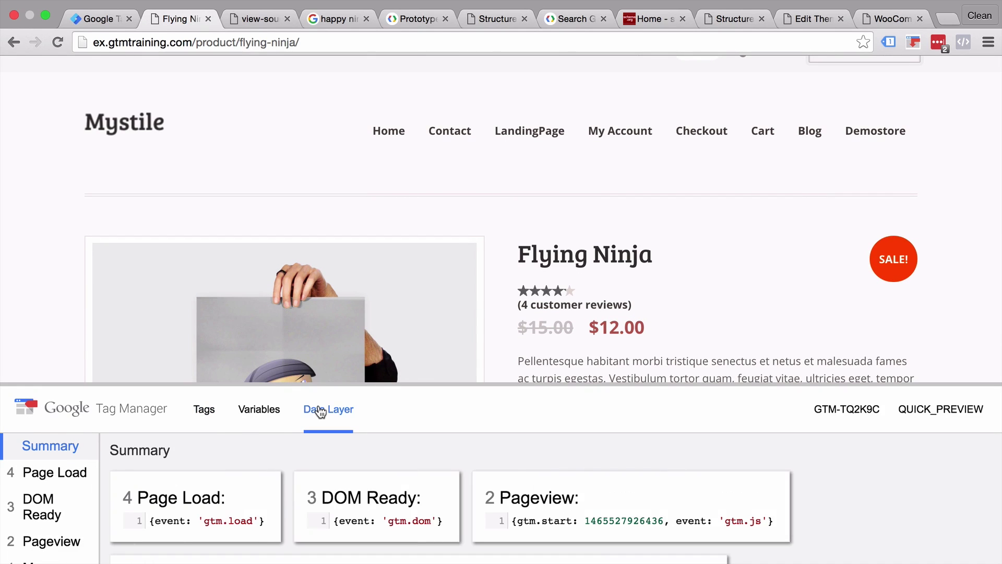
scroll(233, 474, down, 5)
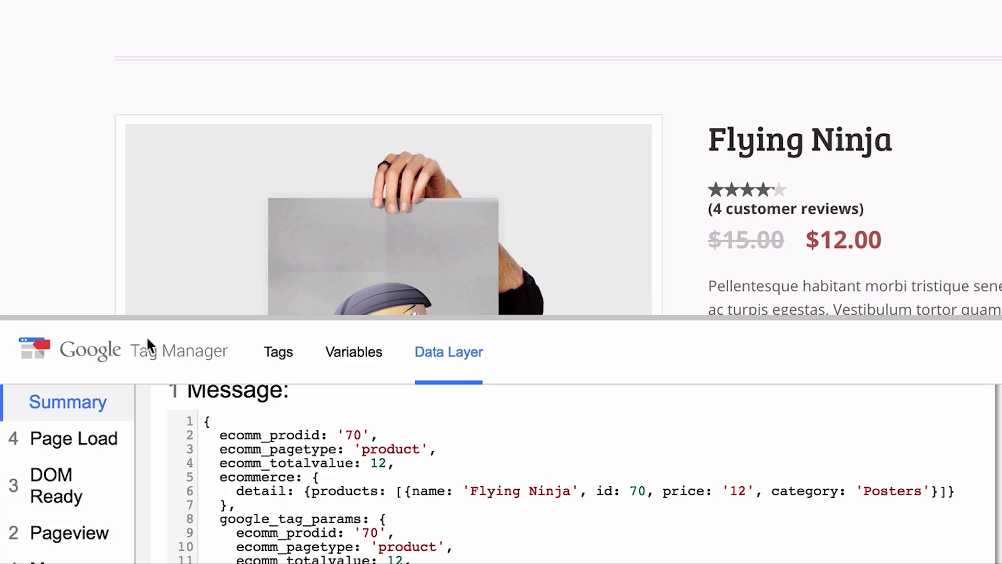
drag(142, 314, 340, 6)
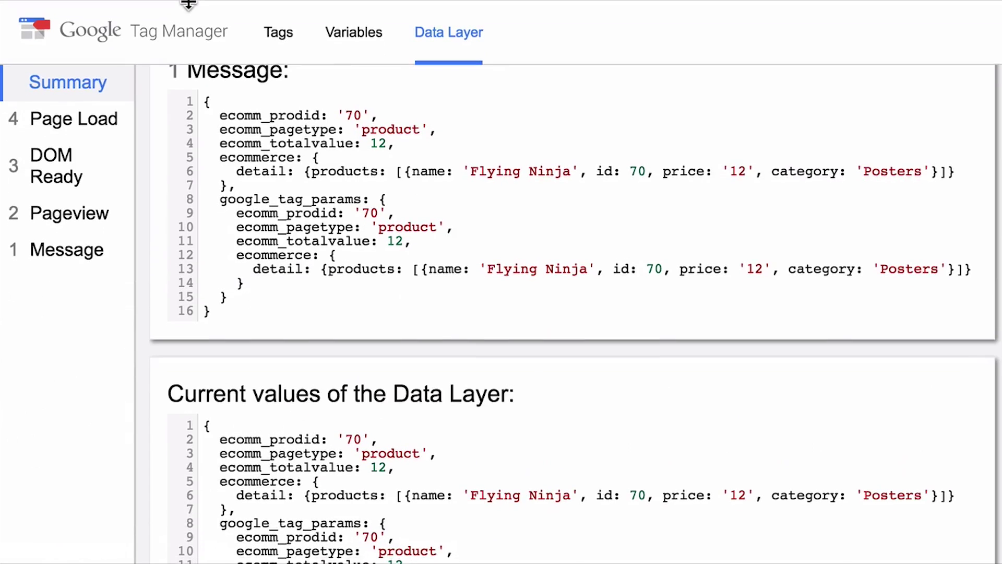
scroll(333, 282, up, 1)
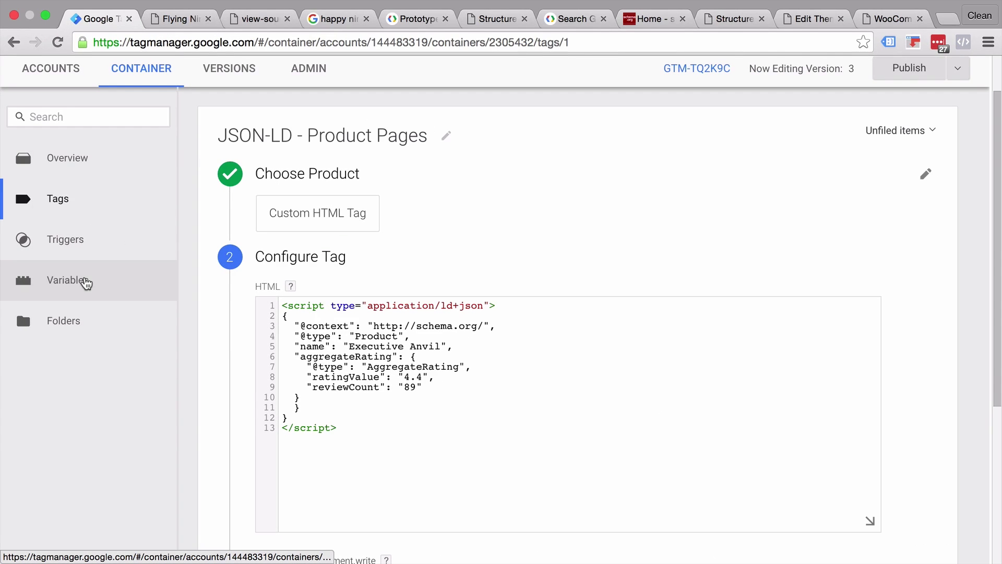
Open the user-defined variable dlv - productName in Google Tag Manager to examine its data layer configuration
click(85, 282)
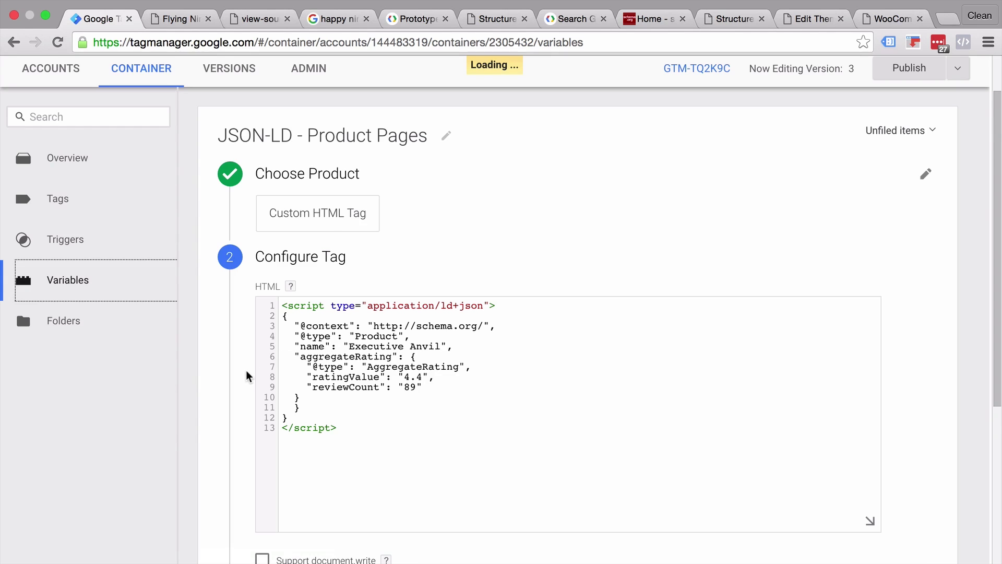
scroll(246, 376, down, 9)
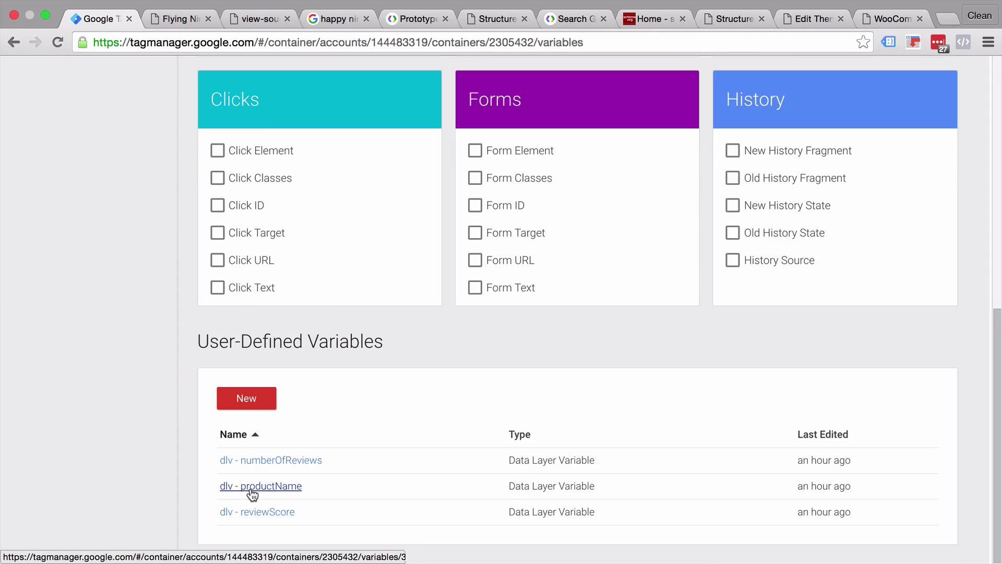
click(252, 491)
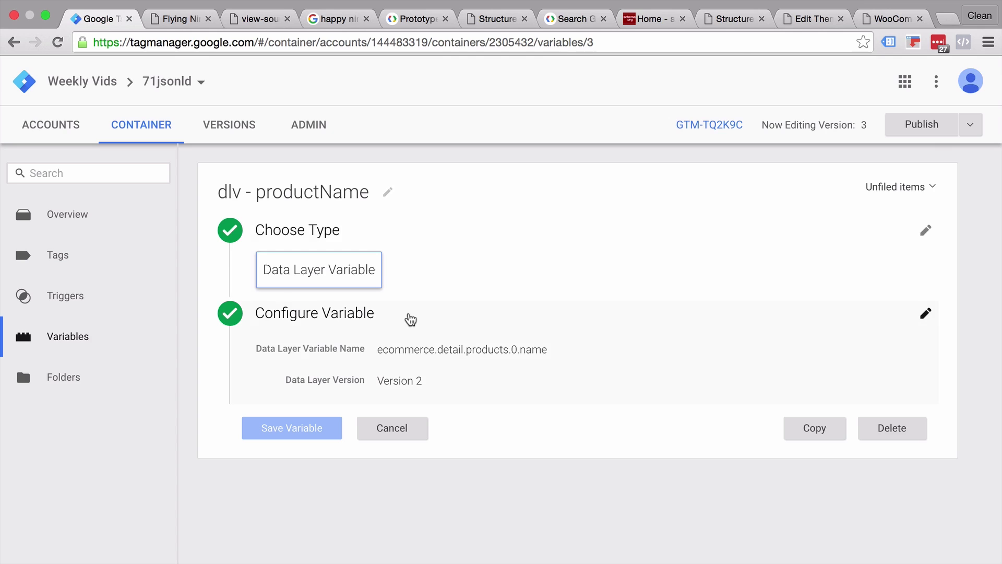
Open the $18.00 Happy Ninja product page from the demo shop and inspect its productview event's data layer values
click(181, 20)
key(super+r)
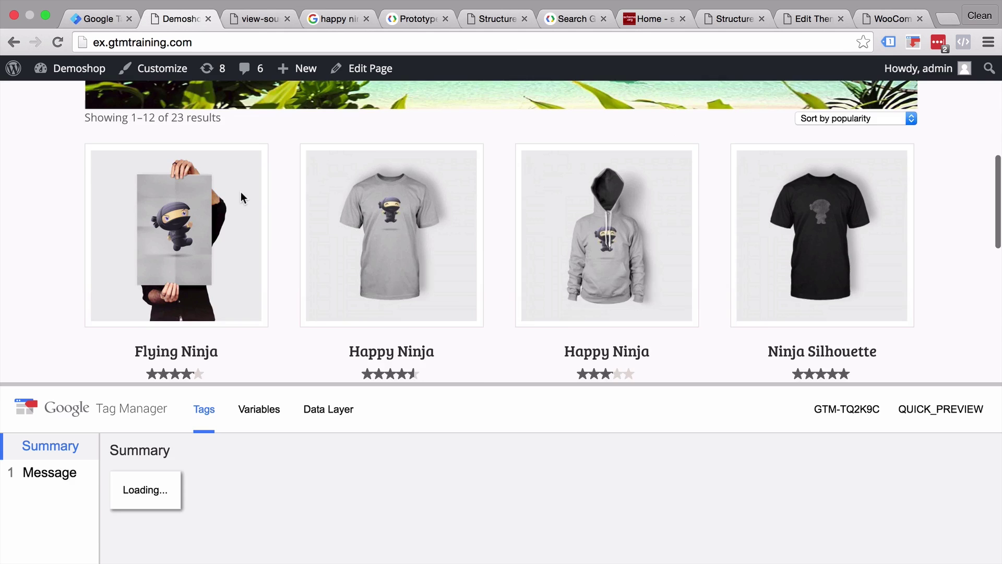
scroll(240, 192, down, 3)
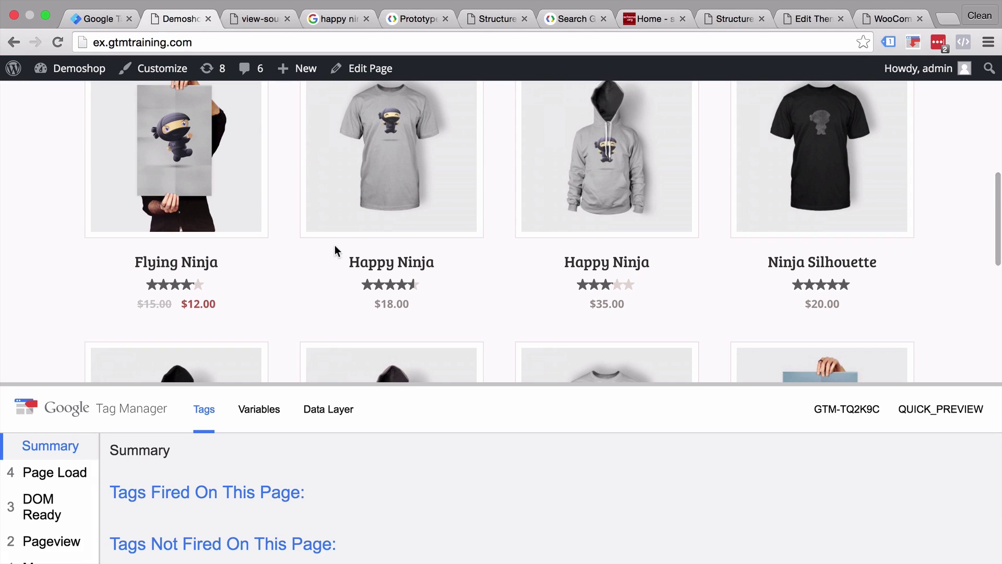
click(380, 219)
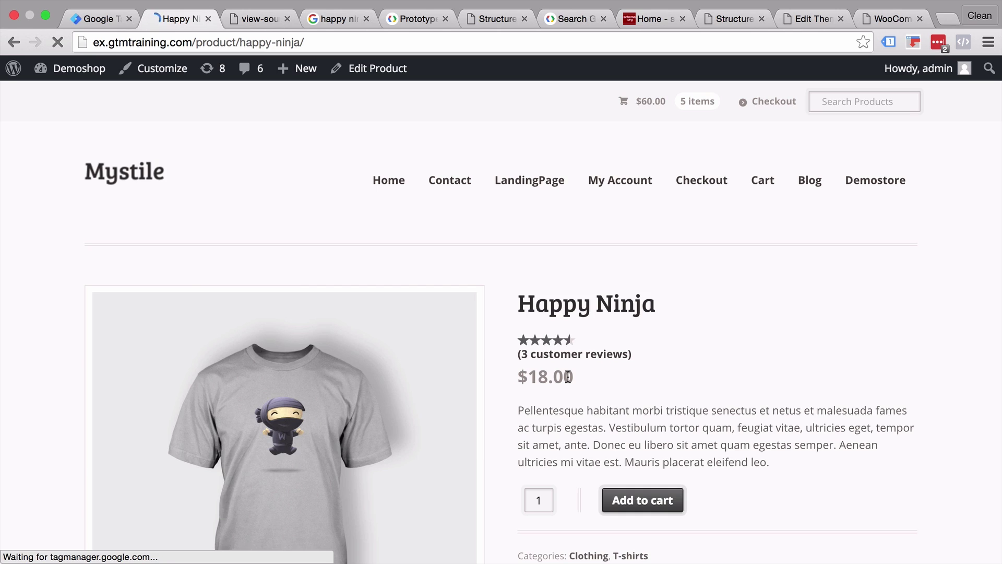
click(33, 481)
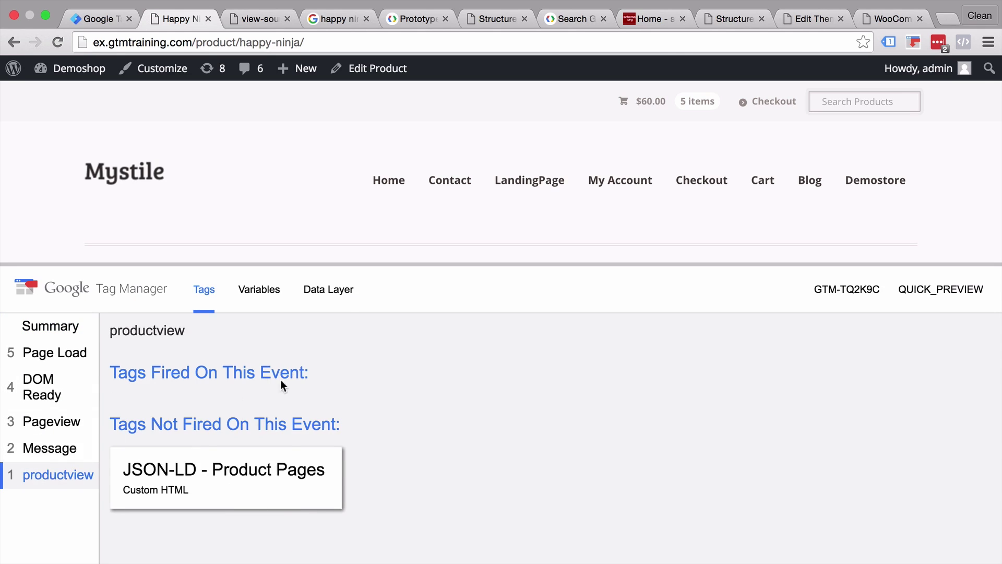
click(320, 291)
scroll(261, 420, down, 1)
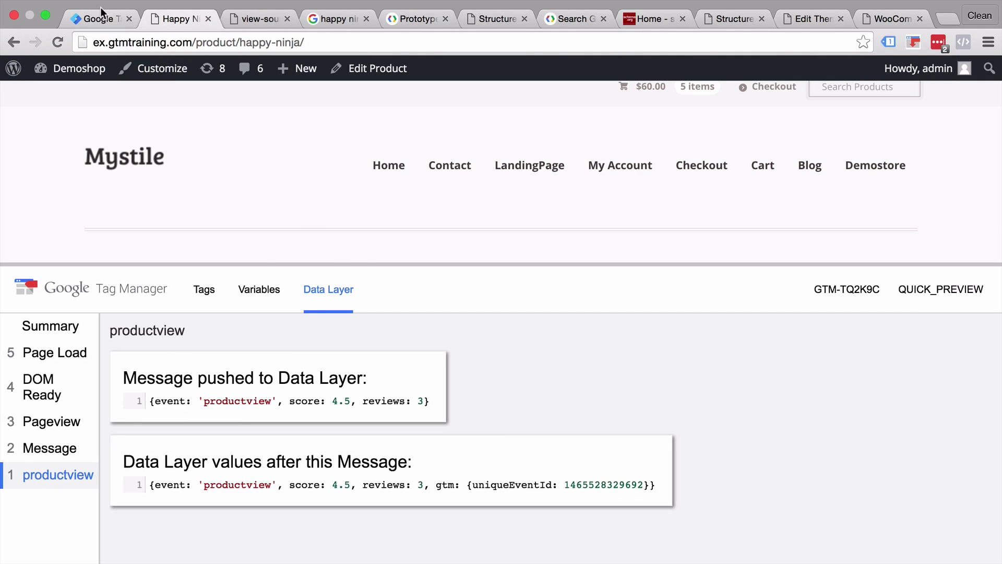
Review the container's user-defined data layer variables in Google Tag Manager
click(100, 17)
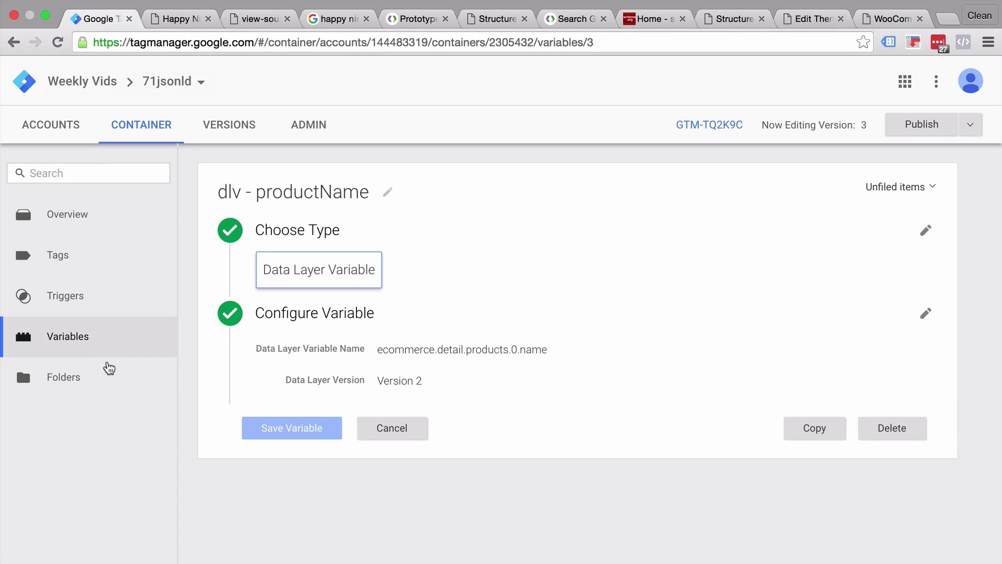
click(106, 343)
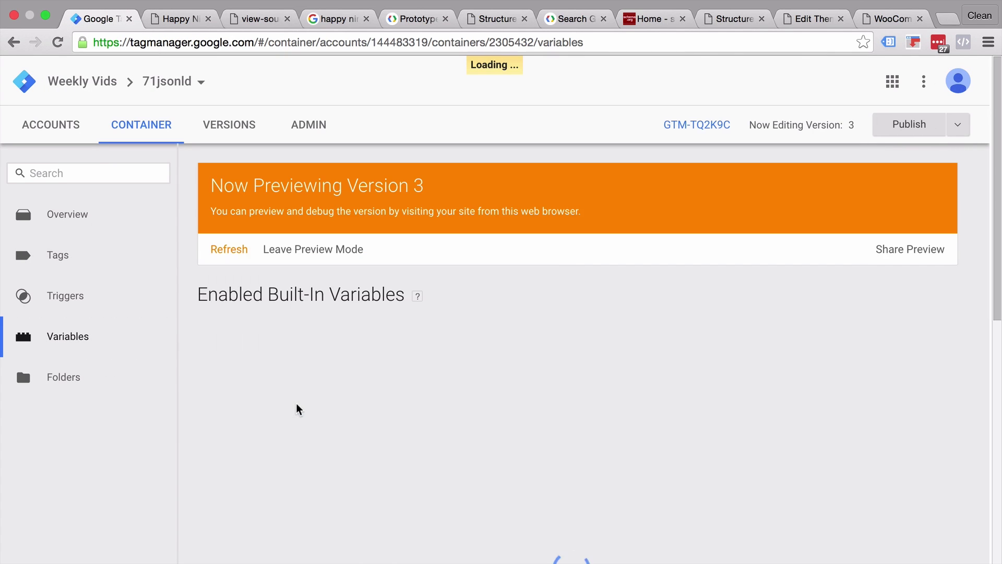
scroll(298, 409, down, 10)
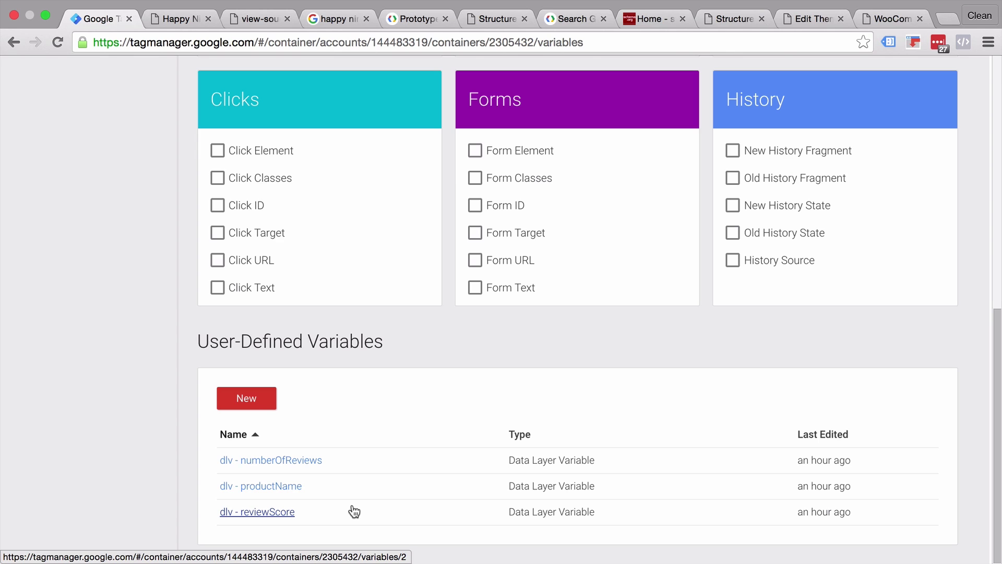
scroll(320, 497, up, 10)
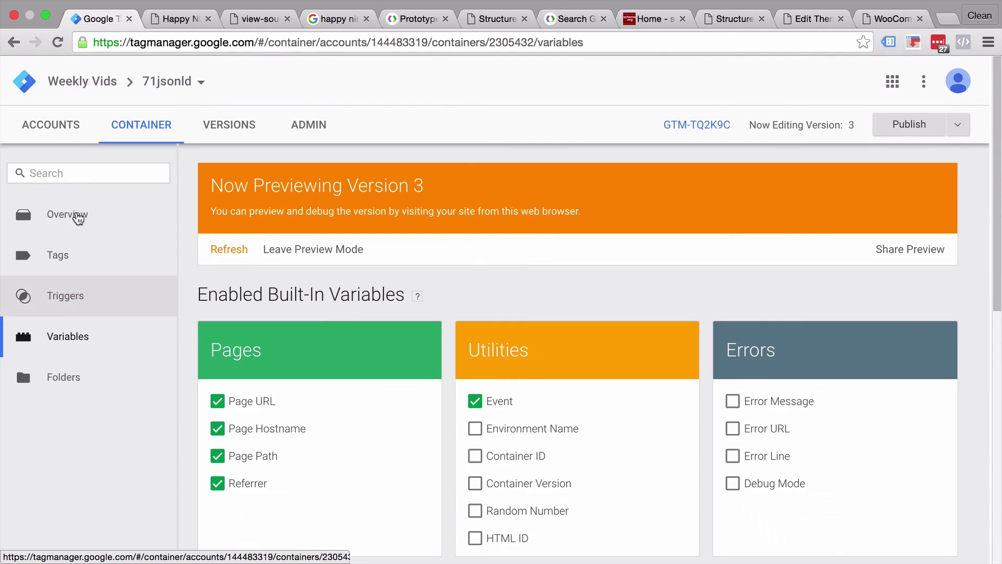
Replace the hard-coded product name in the JSON-LD - Product Pages tag's HTML with {{dlv - productName}}
click(35, 272)
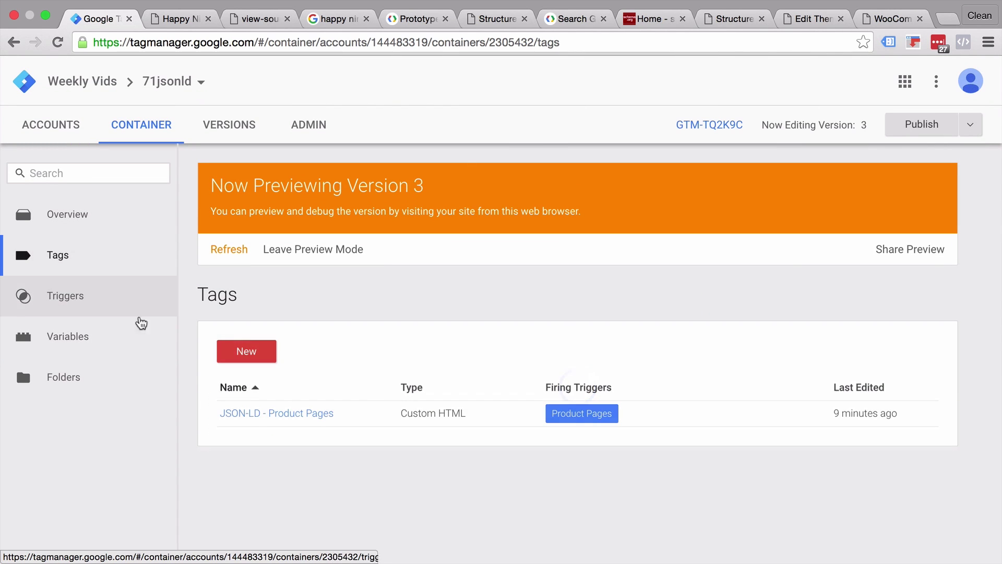
click(240, 412)
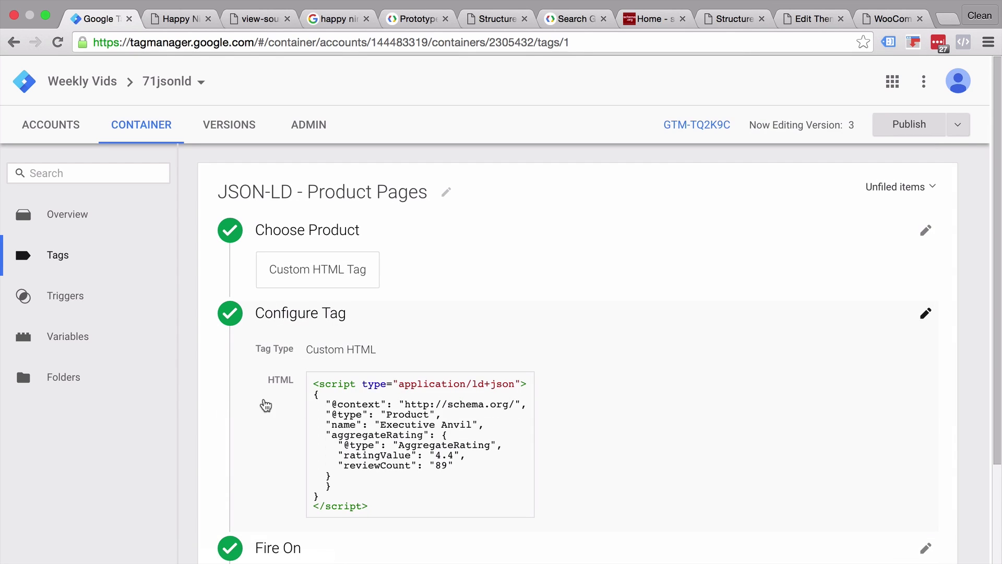
click(431, 410)
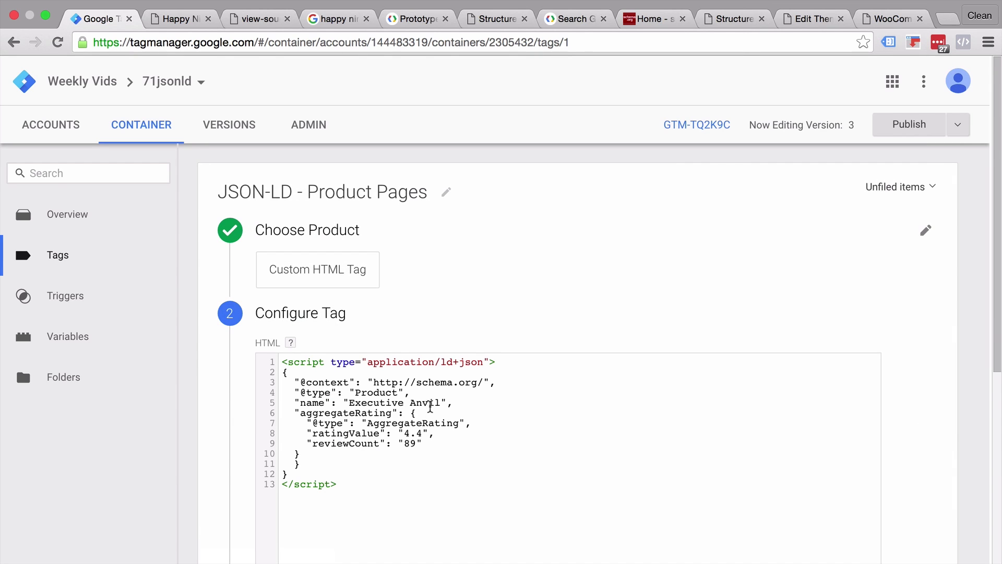
drag(347, 402, 443, 402)
key(BackSpace)
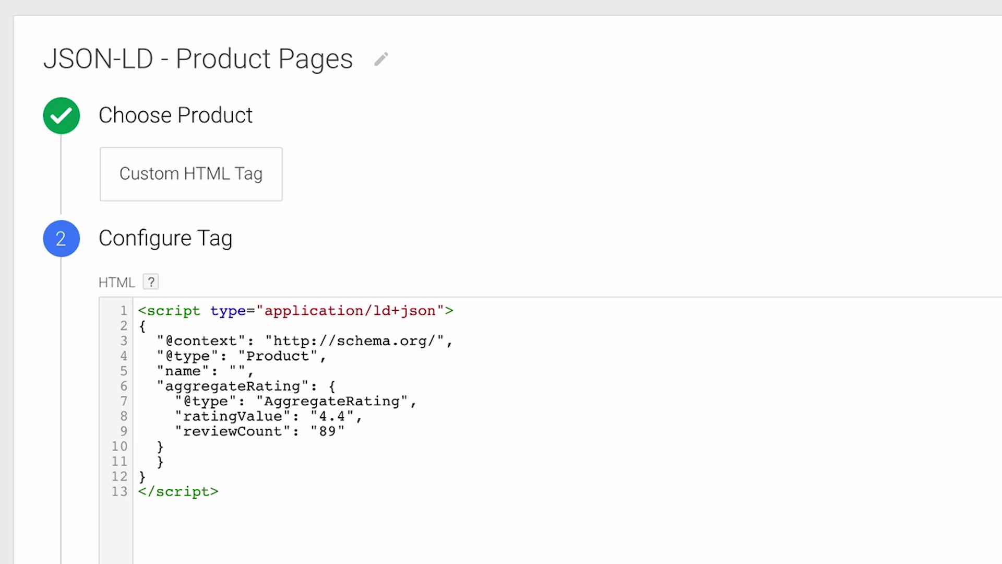
text({{}})
click(255, 371)
text(dlv - productNa)
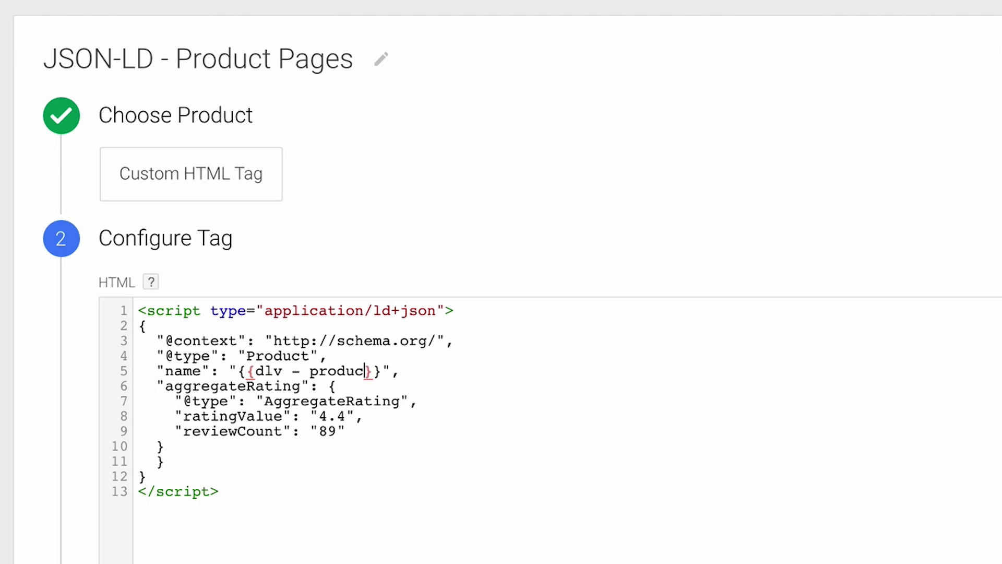
text(me)
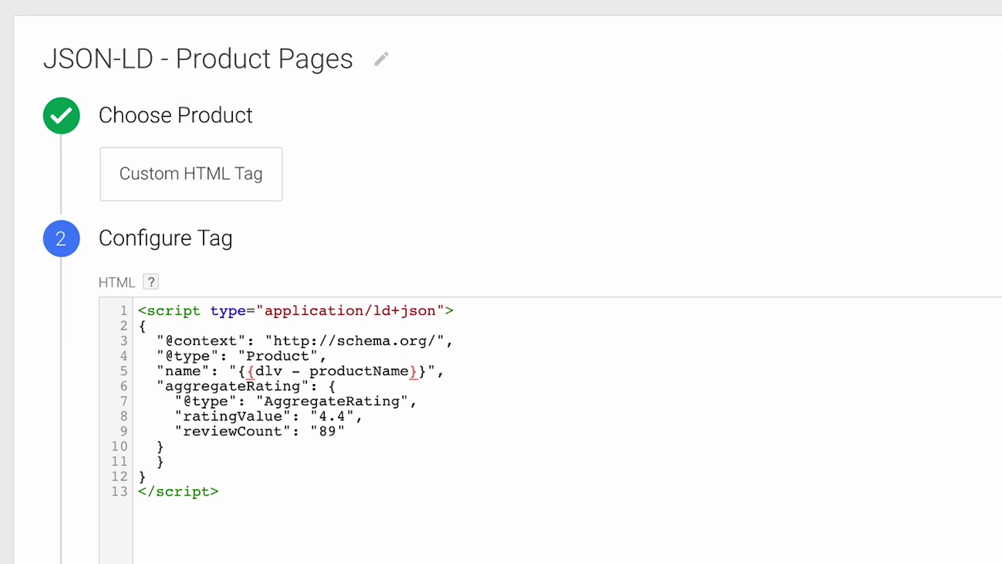
Replace the hard-coded ratingValue in the JSON-LD - Product Pages tag's HTML with {{dlv - reviewScore}}
click(410, 401)
key(Left)
key(Left)
key(Left)
key(BackSpace)
key(BackSpace)
key(Delete)
text({{dlv )
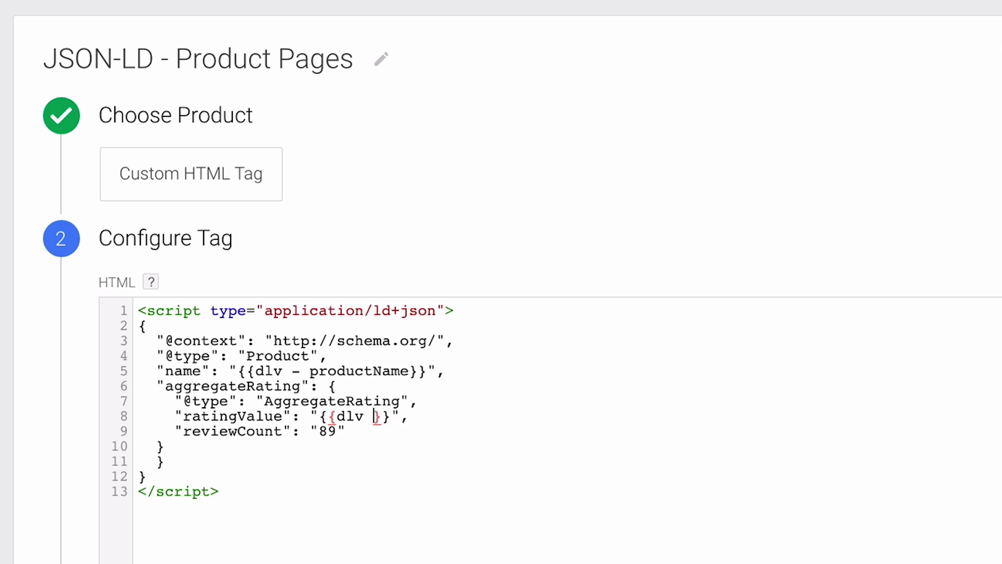
text(- )
text(reviewScor)
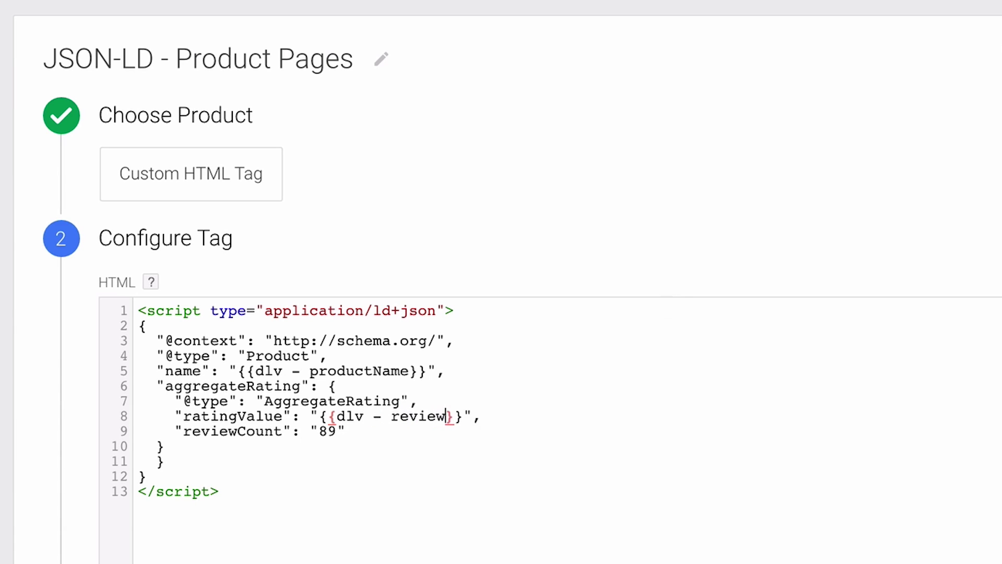
text(e)
Replace the hard-coded reviewCount in the tag's HTML with {{dlv - numberOfReviews}}
key(Down)
key(Left)
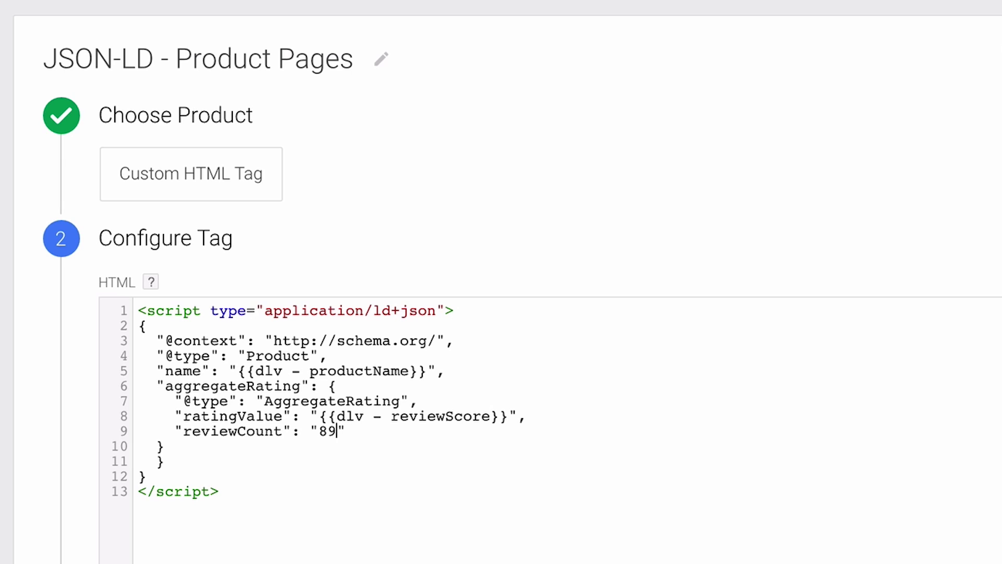
key(BackSpace)
key(BackSpace)
text({{dlv - numberOfReviews)
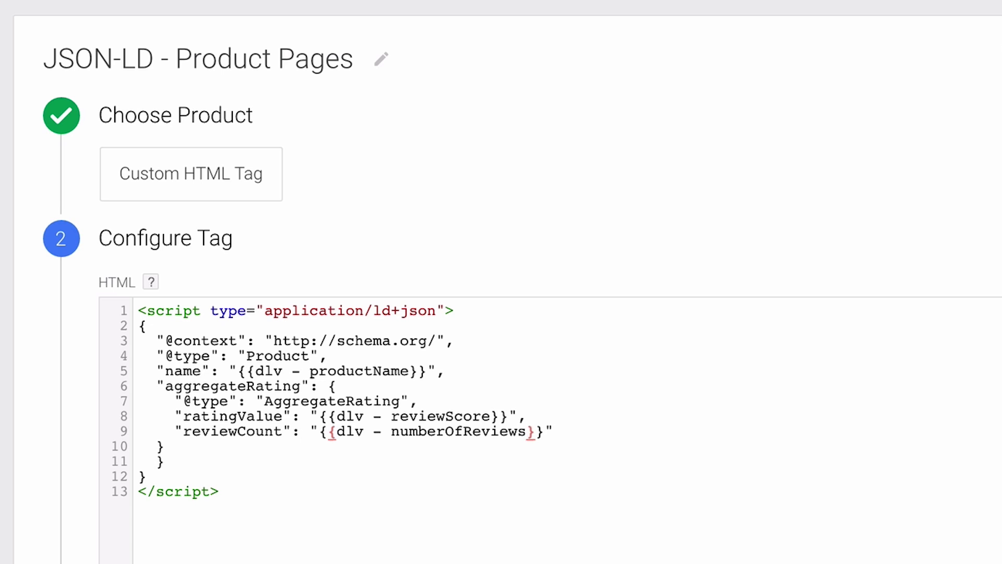
click(479, 443)
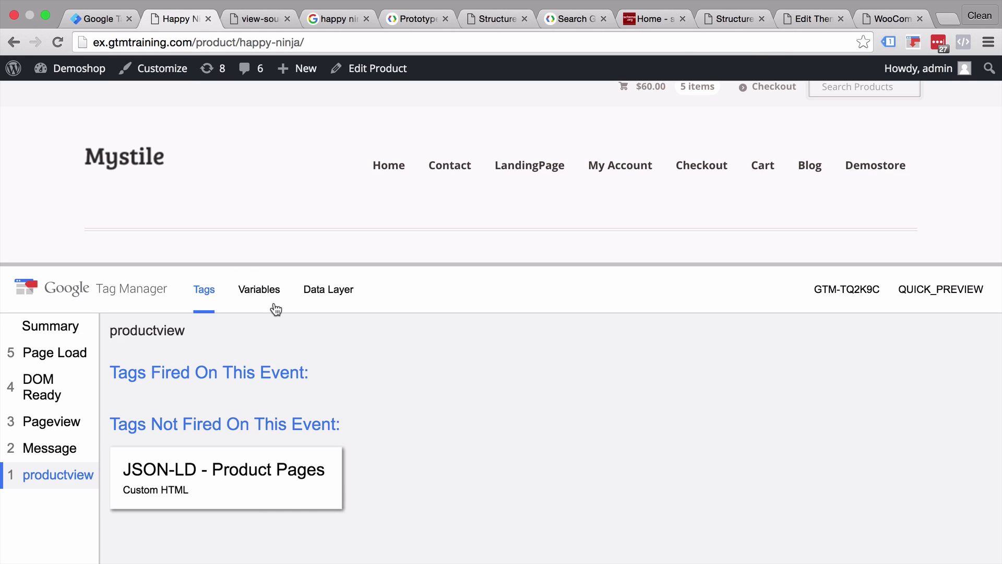
Check the productview event's variables for the Happy Ninja page in the preview debugger and return to the tag
click(274, 307)
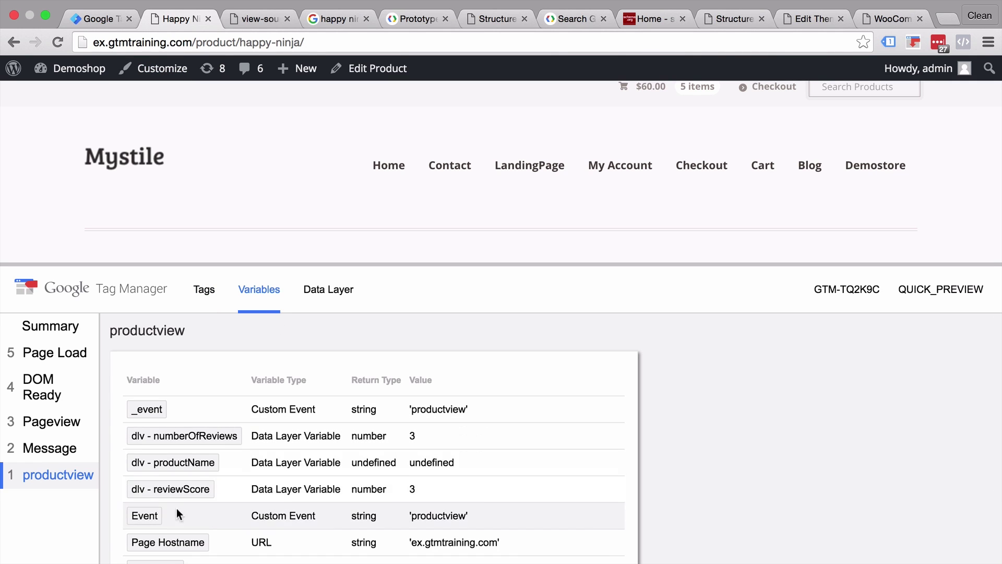
click(101, 16)
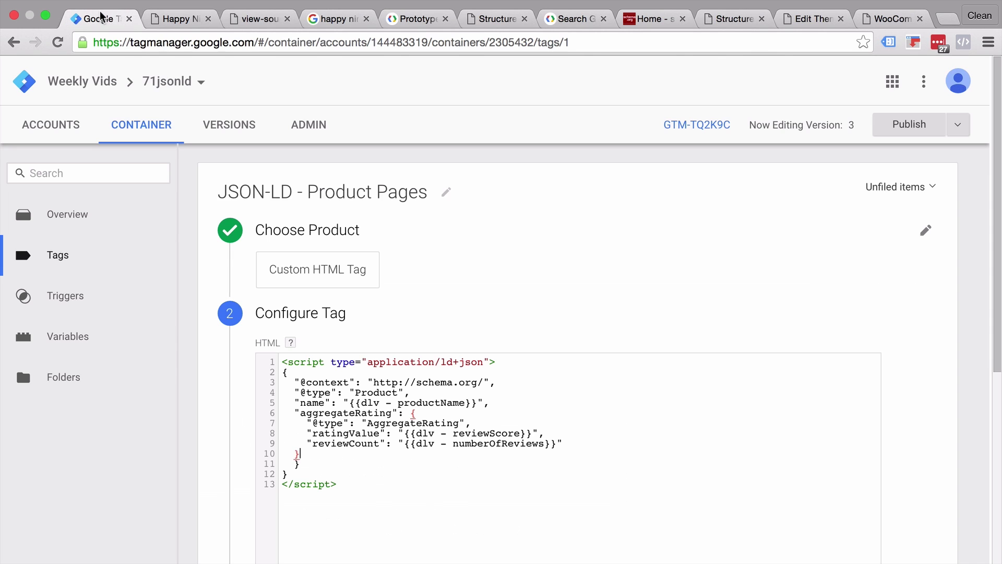
Save the JSON-LD - Product Pages tag and refresh the container's preview
scroll(230, 476, down, 5)
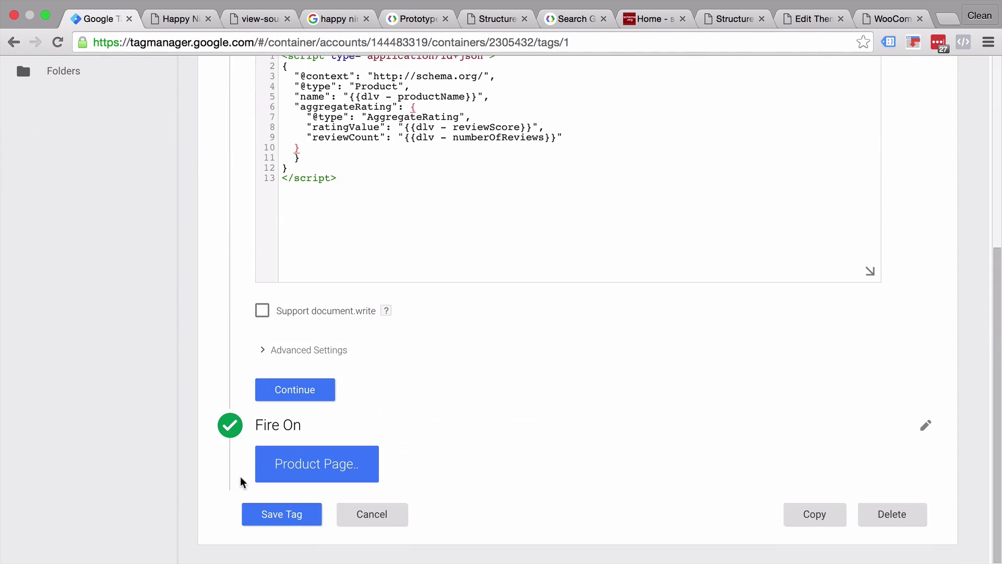
click(282, 389)
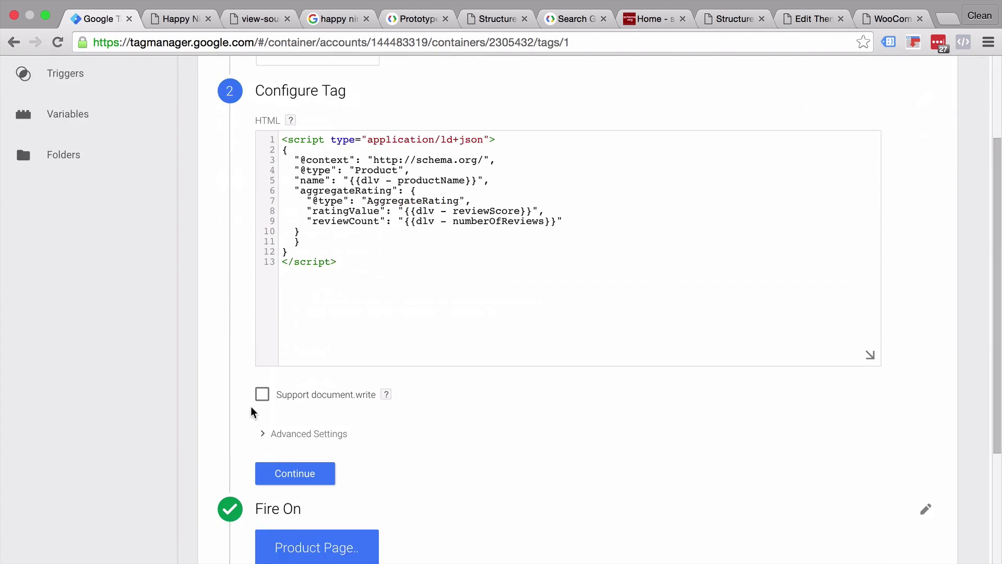
scroll(226, 416, down, 2)
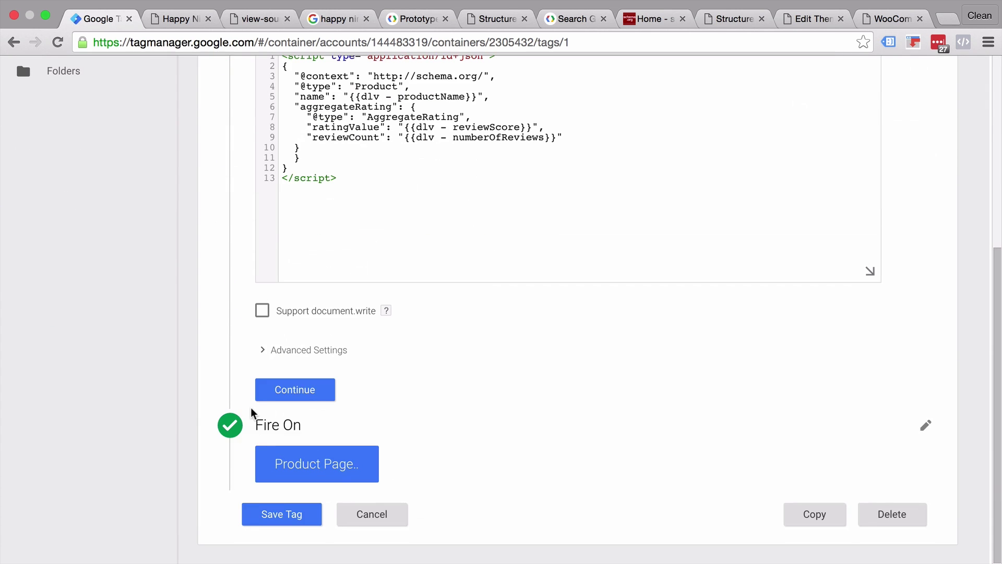
click(279, 512)
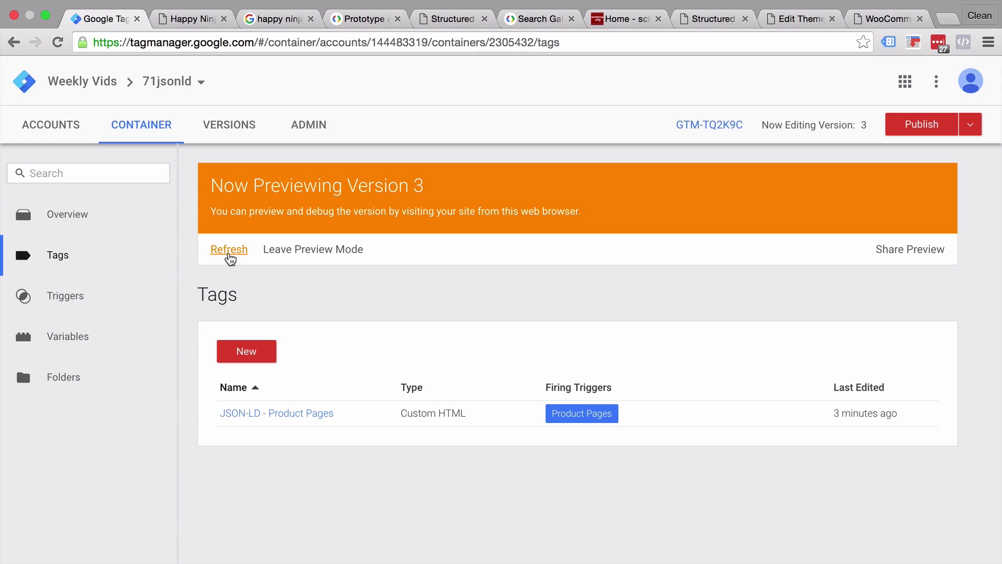
click(226, 257)
Reload the Happy Ninja product page and examine the fired JSON-LD tag's rendered HTML against the product's reviews
click(166, 19)
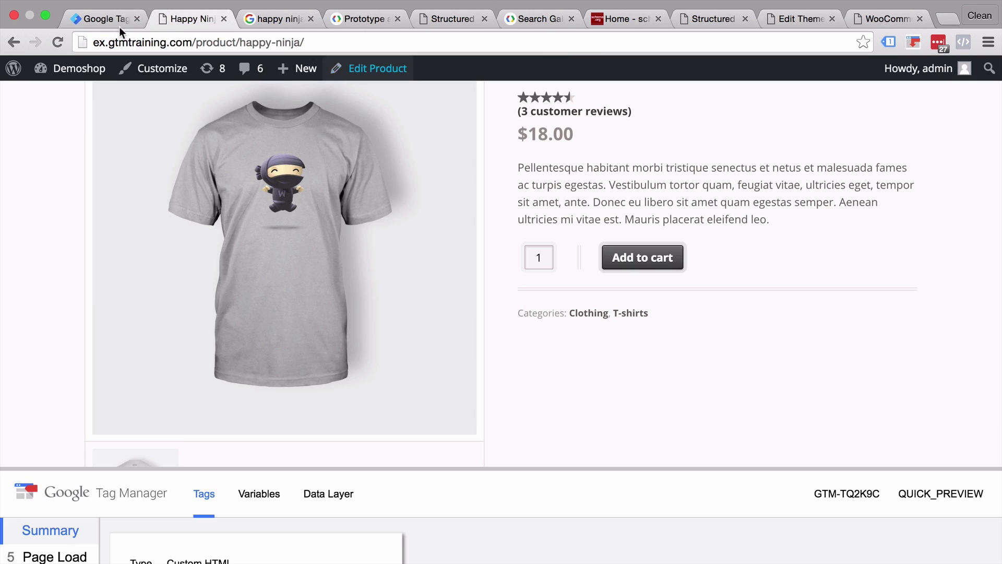
click(62, 42)
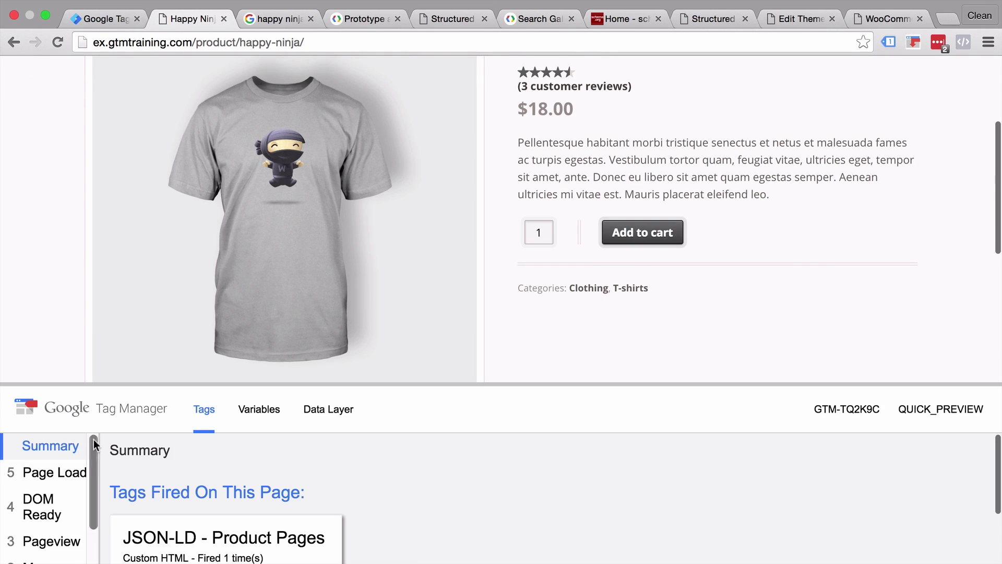
drag(73, 385, 56, 215)
click(232, 396)
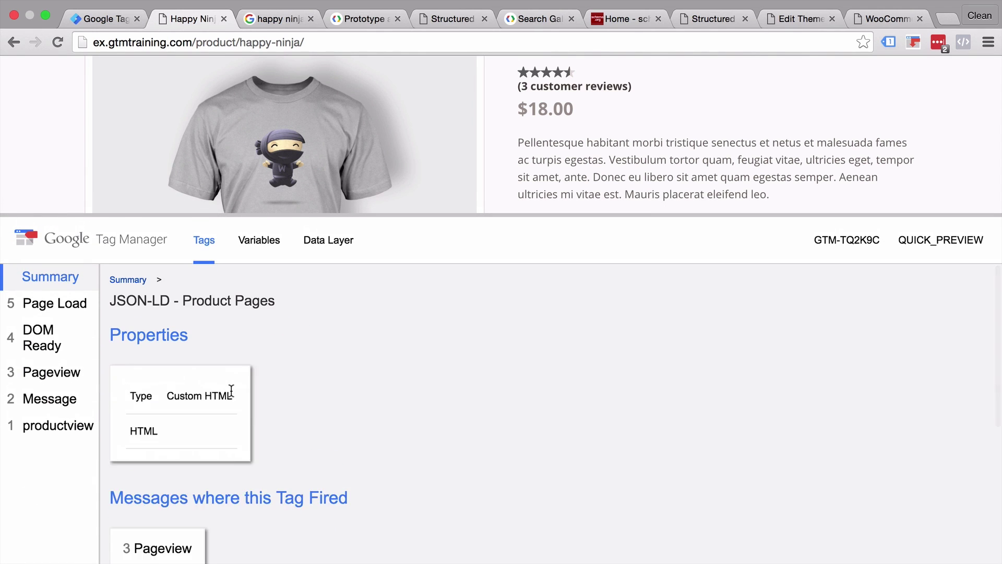
scroll(470, 402, down, 1)
scroll(468, 402, down, 3)
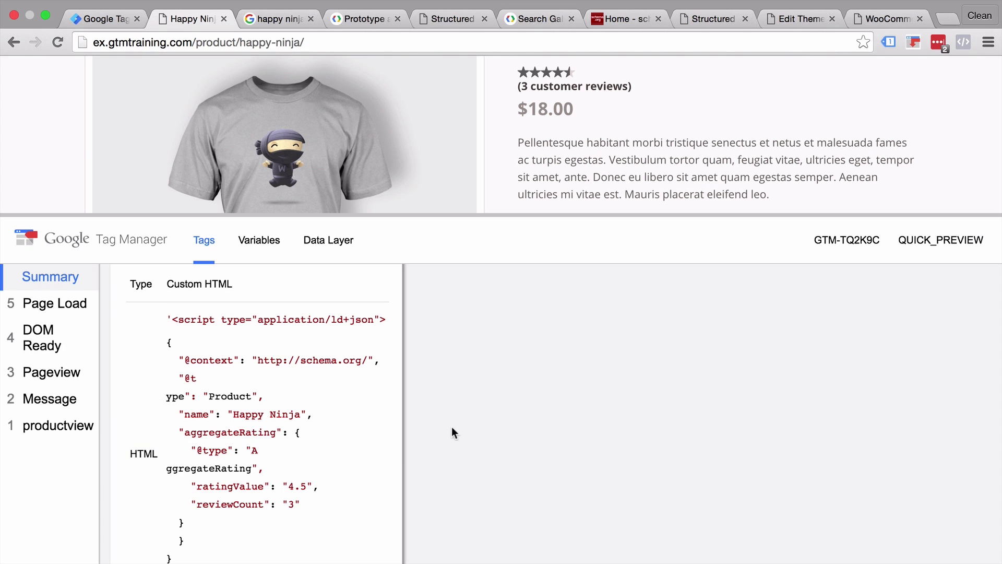
scroll(452, 427, down, 1)
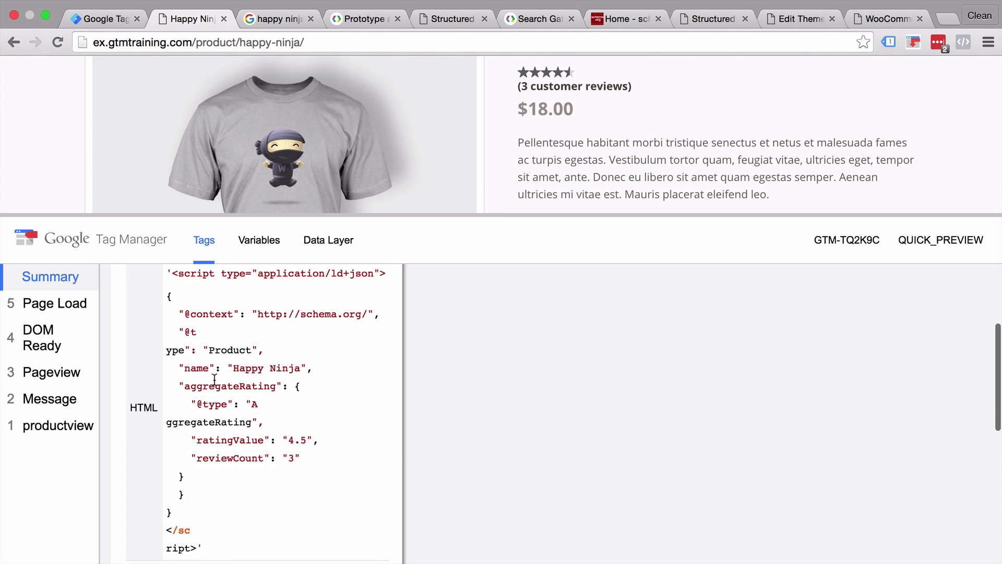
scroll(679, 170, up, 2)
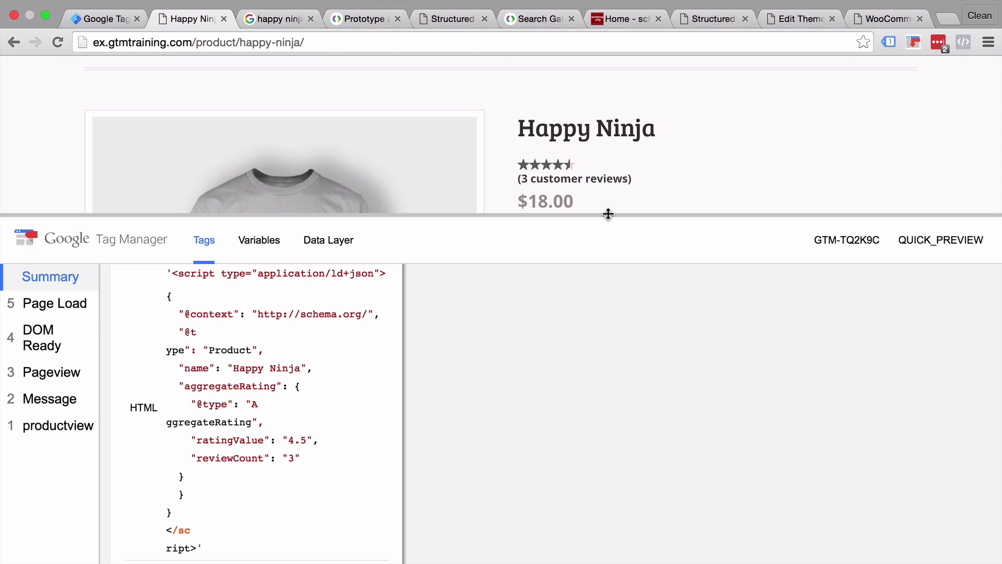
Open the $30.00–$35.00 Ship Your Idea hoodie's product page from the demo shop's home page
drag(608, 213, 594, 480)
scroll(584, 257, up, 3)
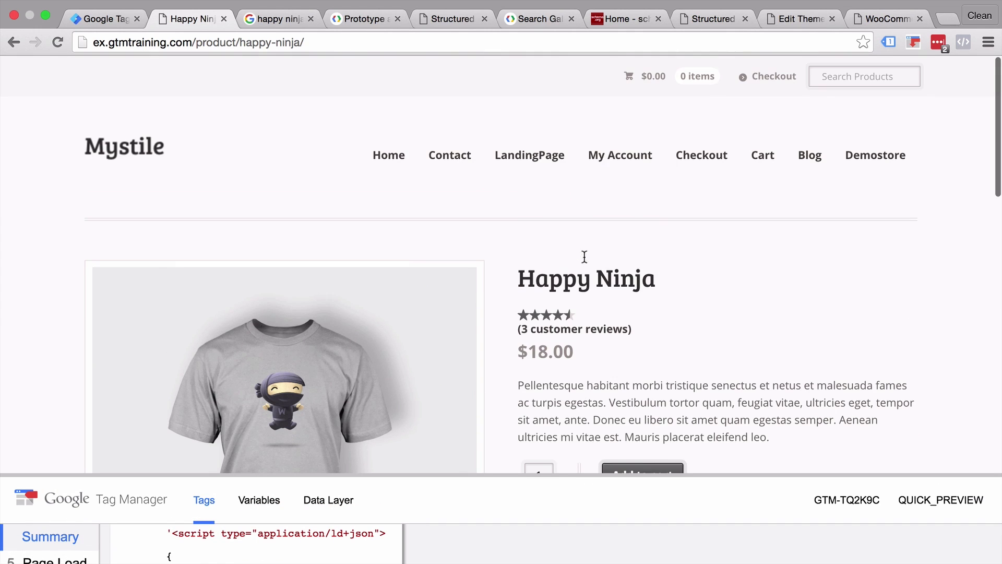
click(380, 163)
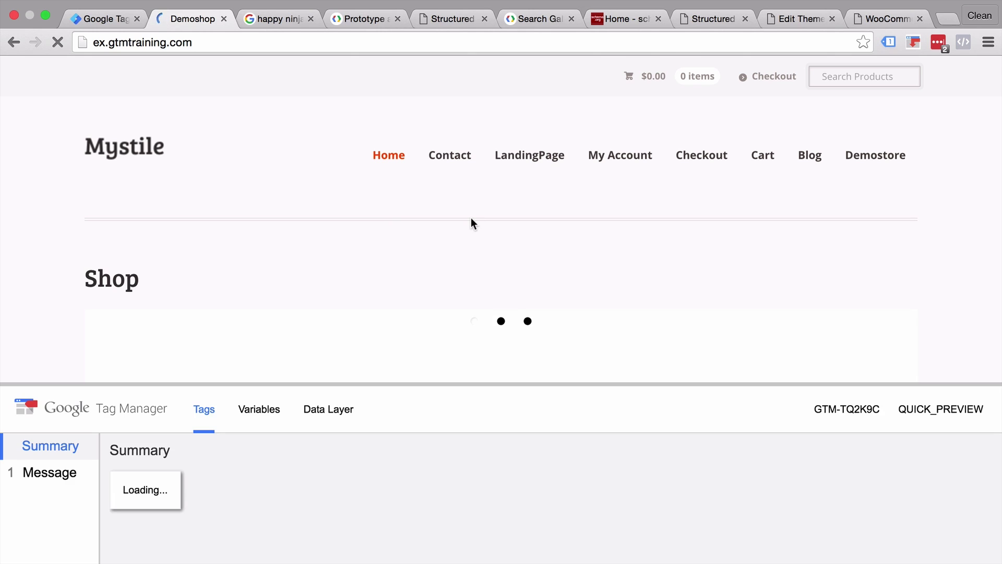
scroll(471, 218, down, 15)
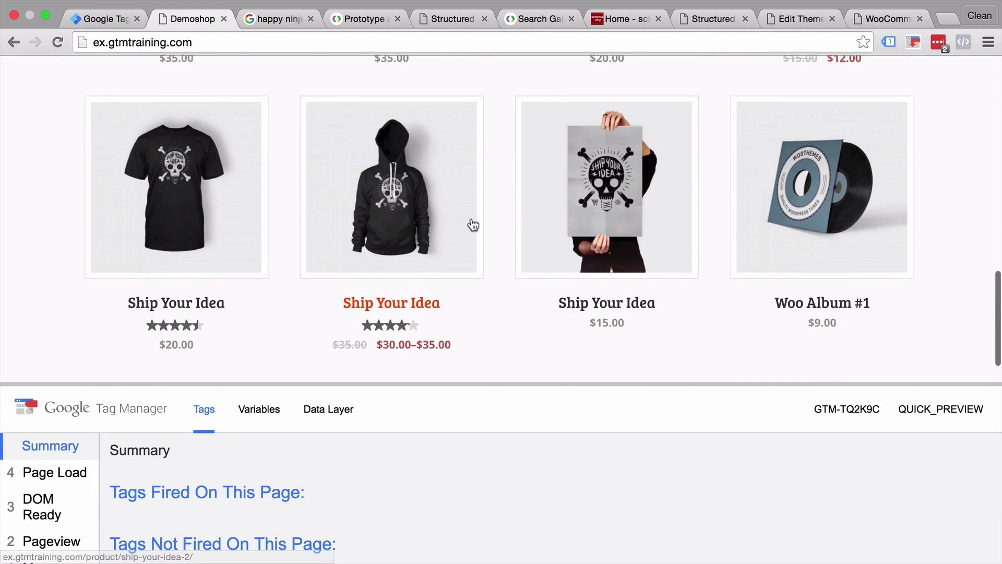
scroll(473, 224, up, 1)
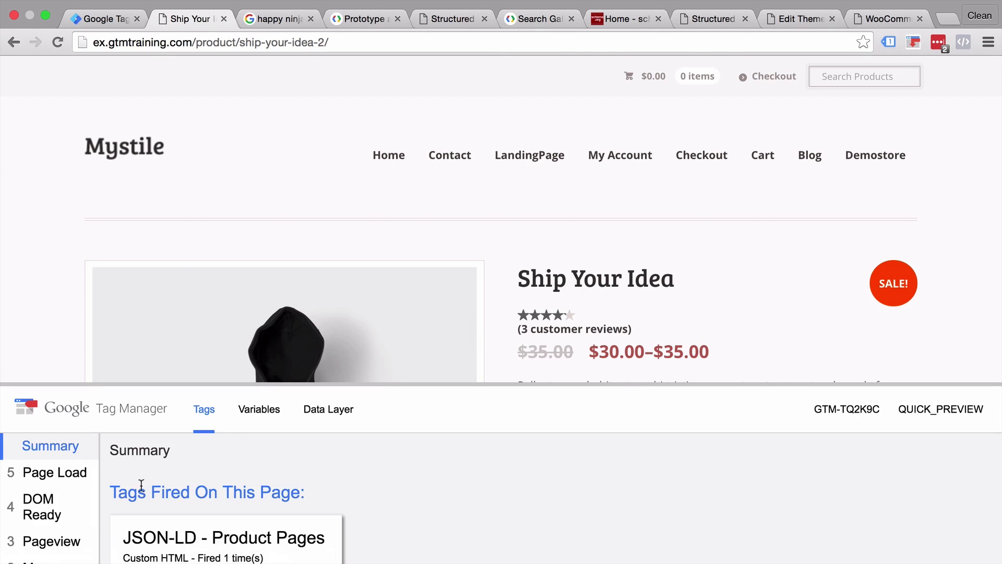
Examine the rendered HTML of the JSON-LD - Product Pages tag fired on the Ship Your Idea page
click(230, 553)
drag(363, 383, 360, 268)
scroll(465, 470, down, 3)
scroll(465, 470, down, 2)
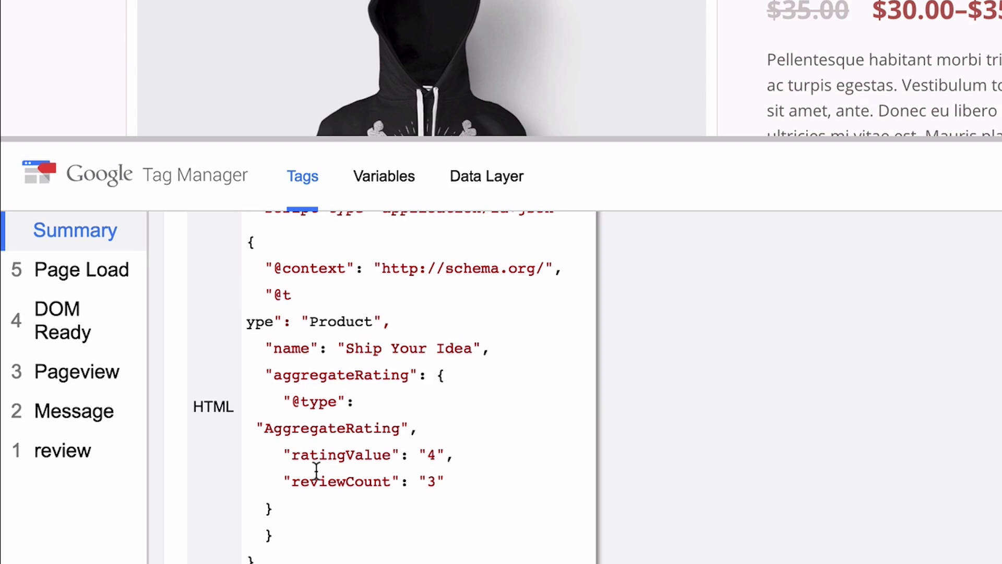
Publish version 3 of the 71jsonld container in Google Tag Manager
key(ctrl+shift+Tab)
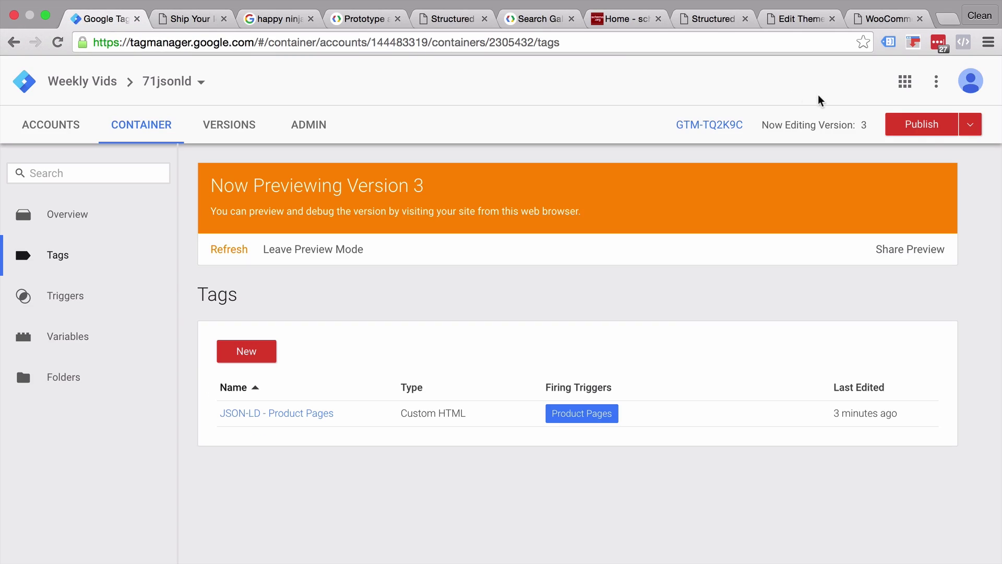
click(931, 132)
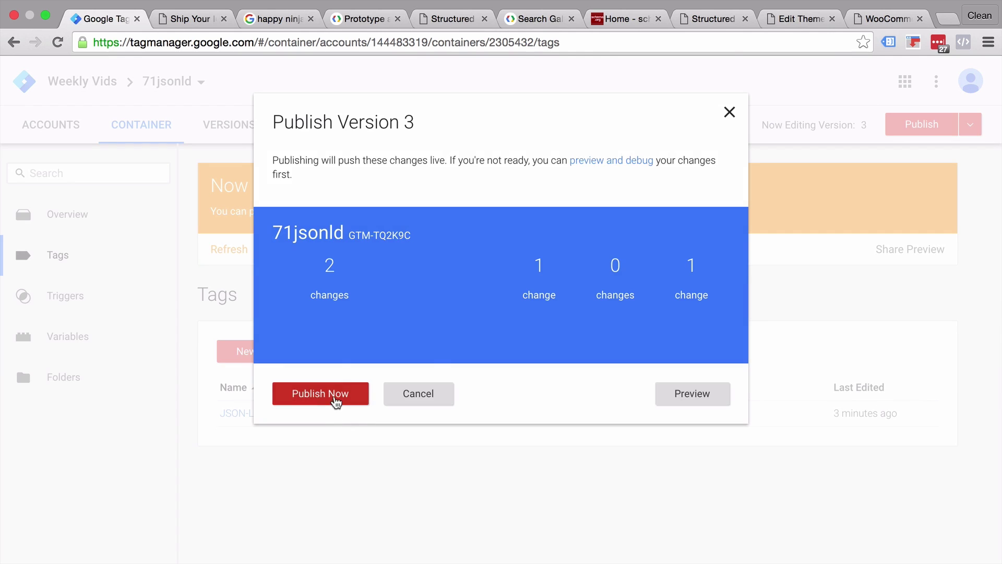
click(320, 393)
click(192, 15)
click(174, 44)
key(ctrl+c)
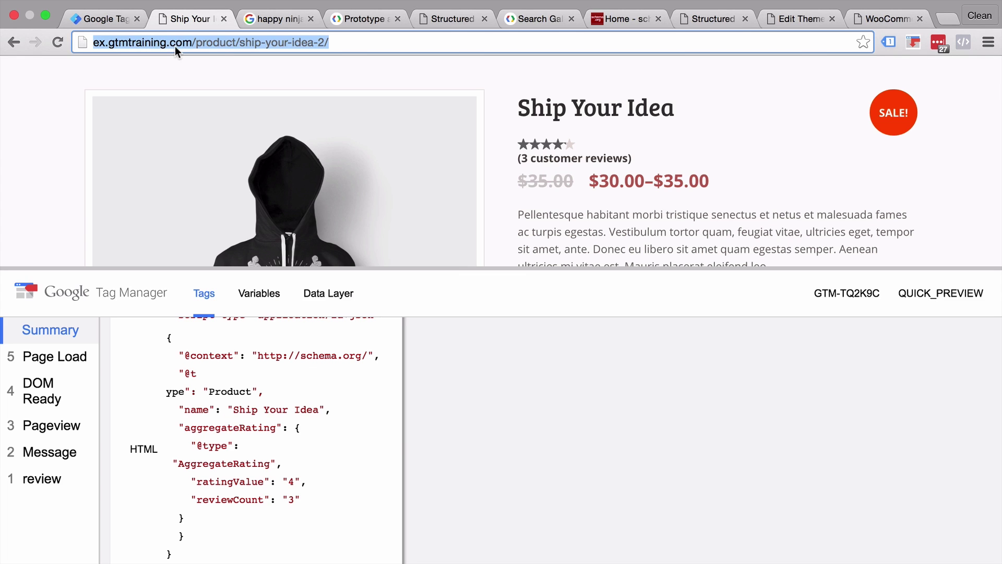
click(709, 23)
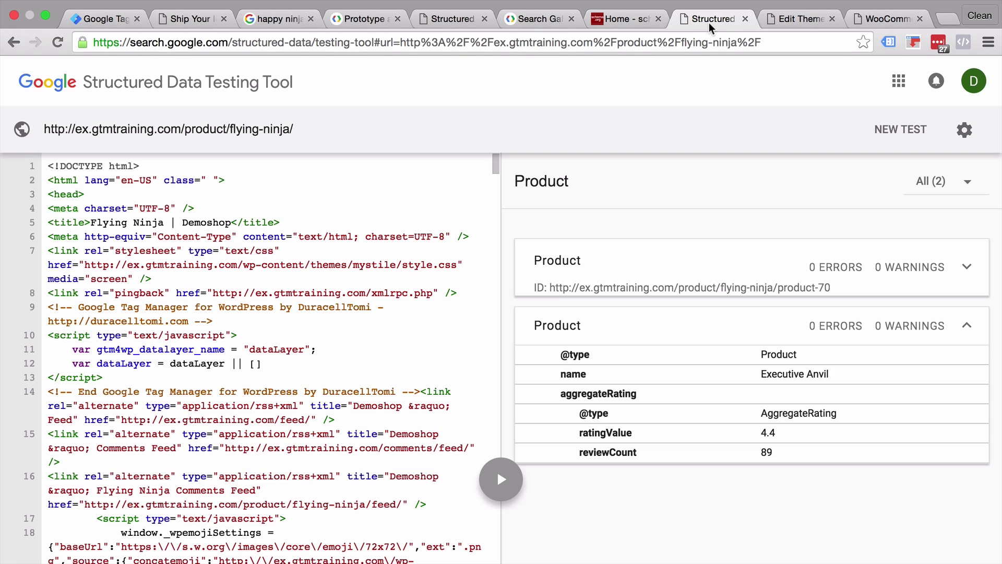
click(883, 129)
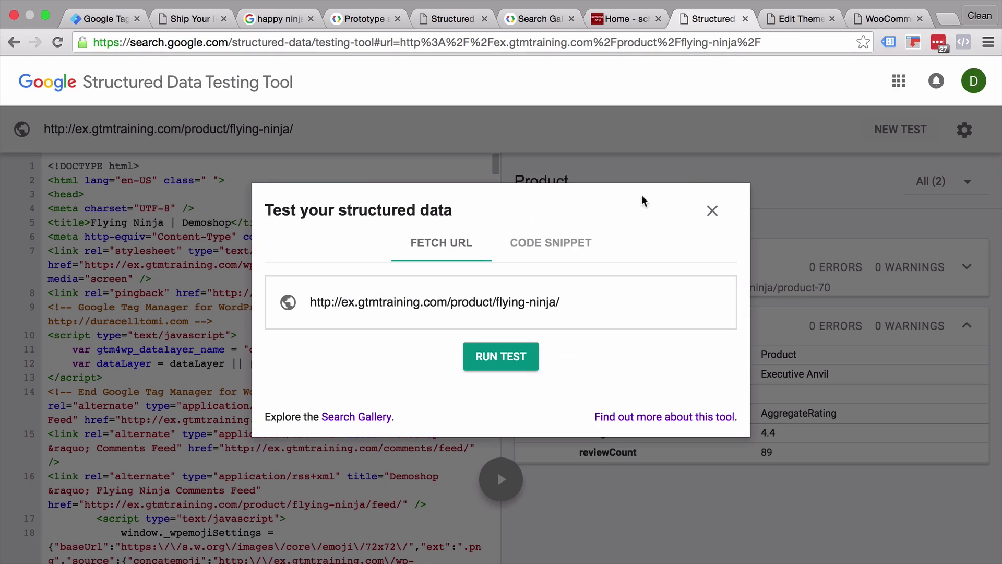
triple_click(497, 311)
key(ctrl+v)
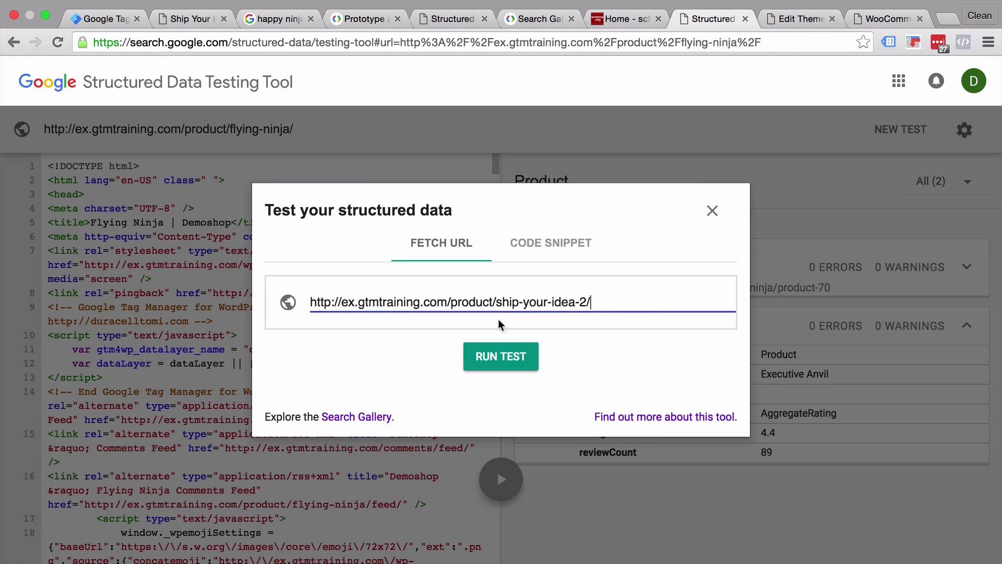
click(501, 356)
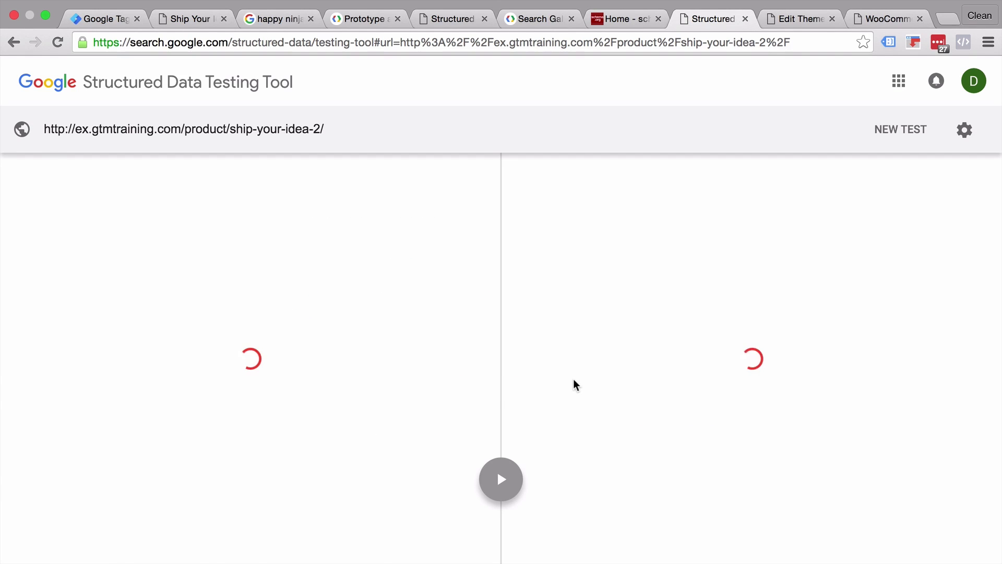
click(564, 339)
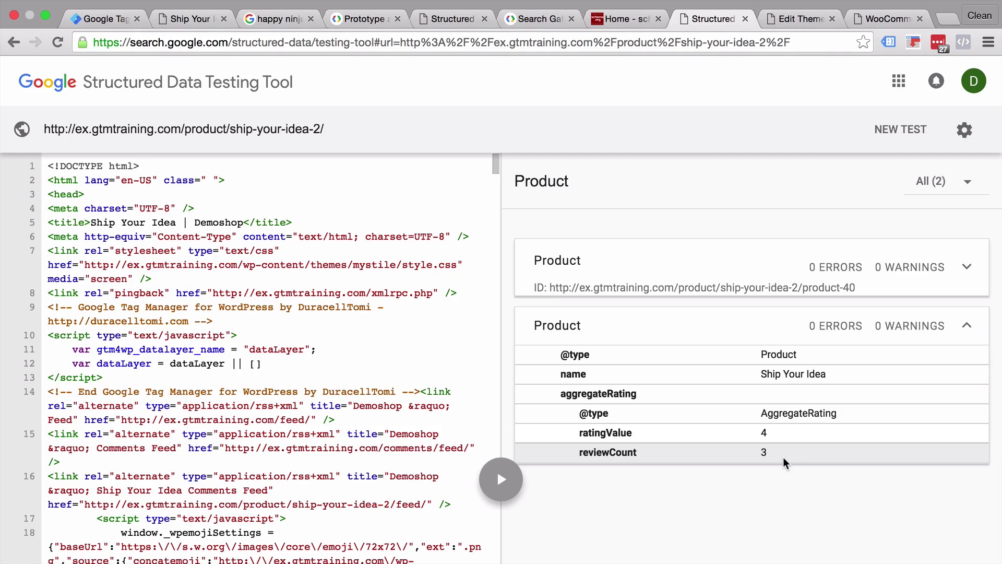
Review Google's Products structured data documentation, its markup examples and the list of other data types
key(super+Left)
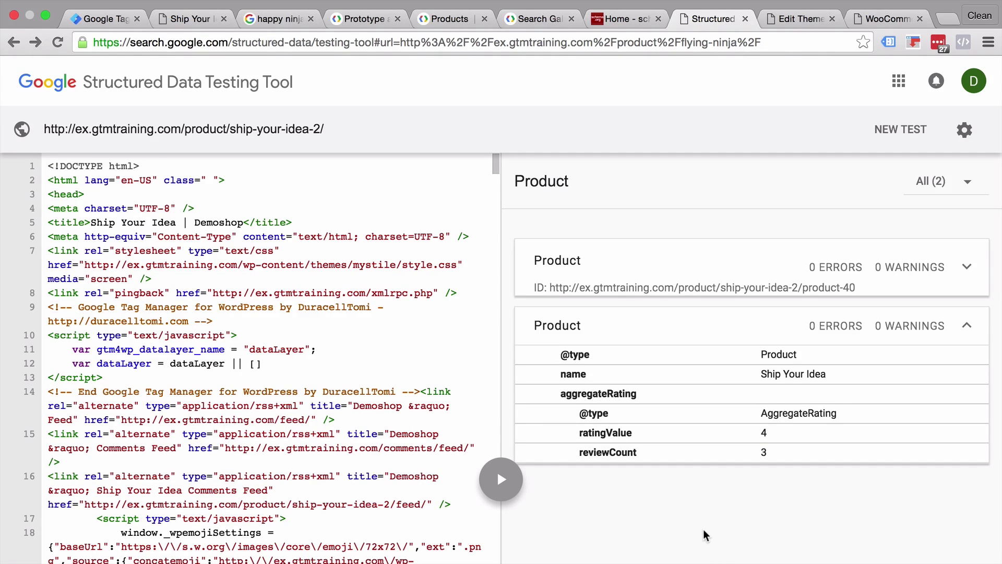
click(446, 20)
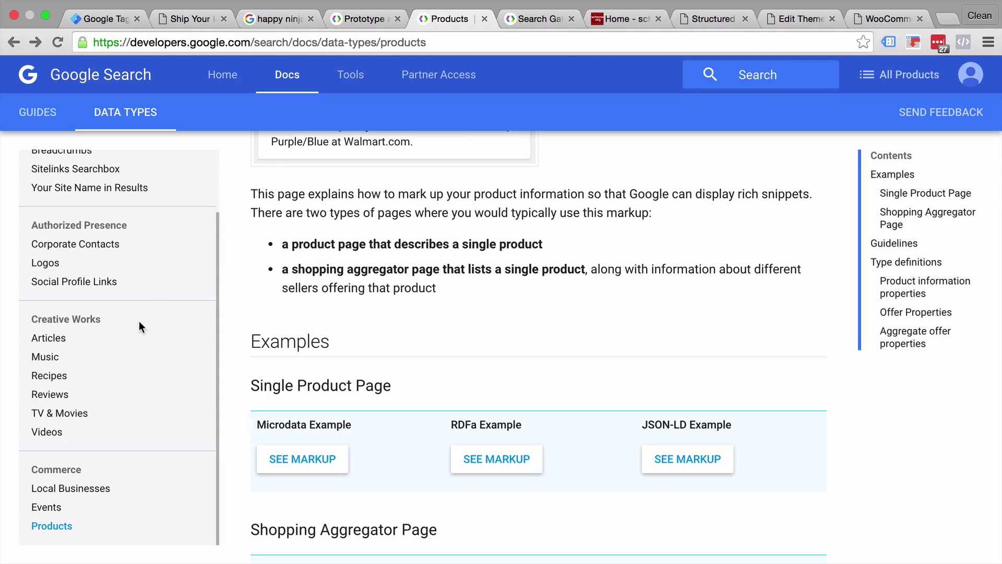
scroll(81, 356, down, 3)
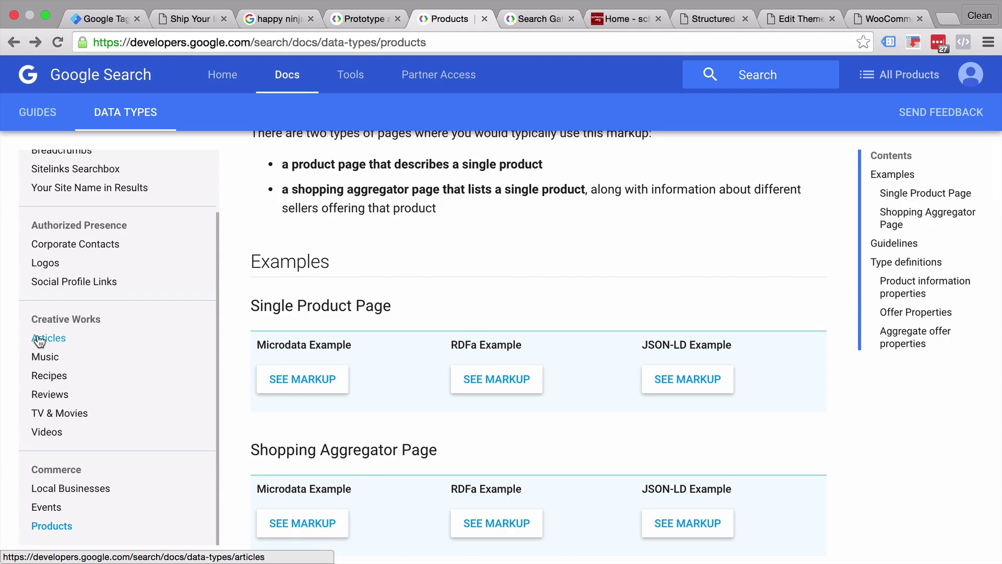
scroll(203, 305, up, 5)
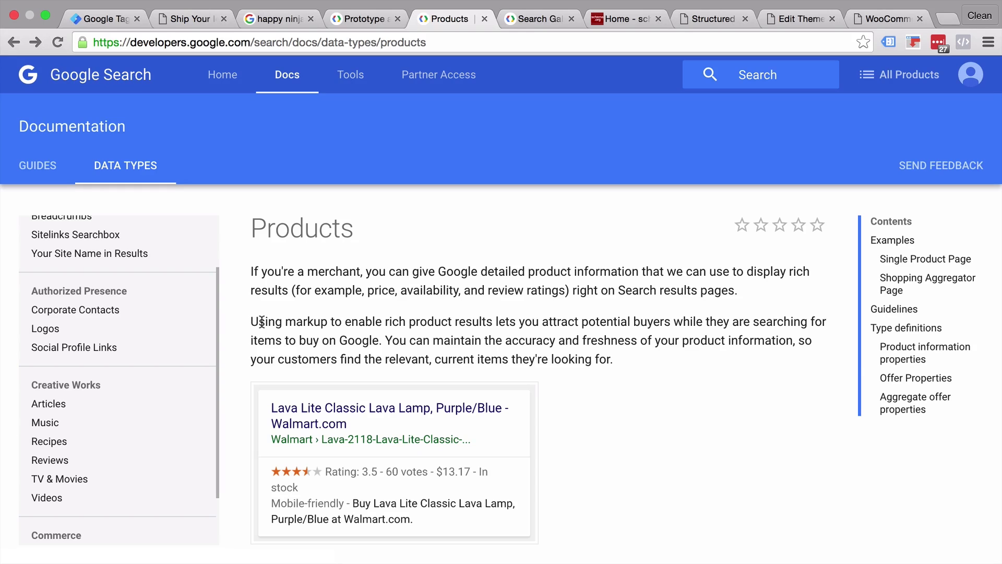
scroll(150, 315, up, 3)
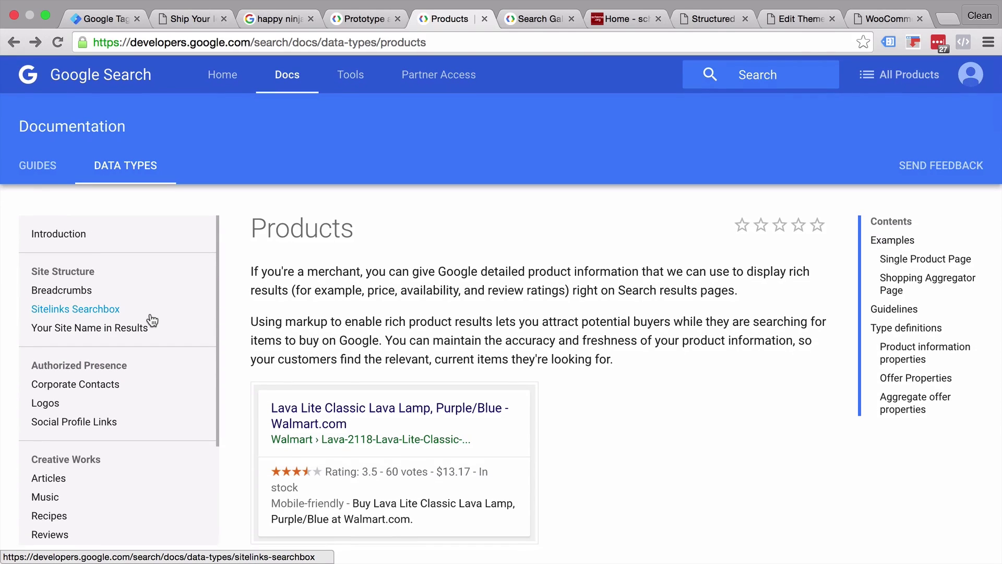
Switch to Google Tag Manager, select the 711jsontemplate container in the Weekly Vids account and display its tags
scroll(267, 301, down, 2)
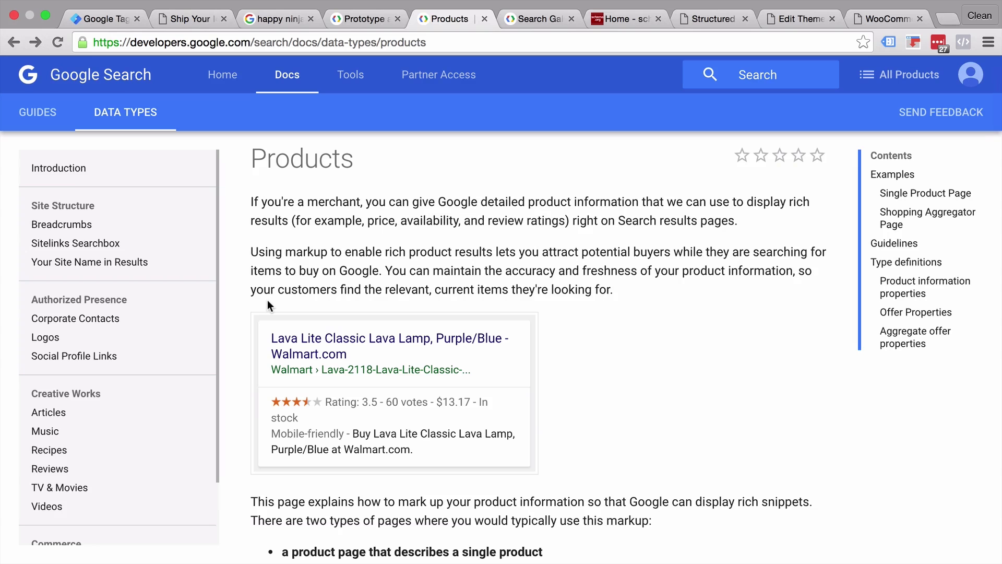
click(107, 7)
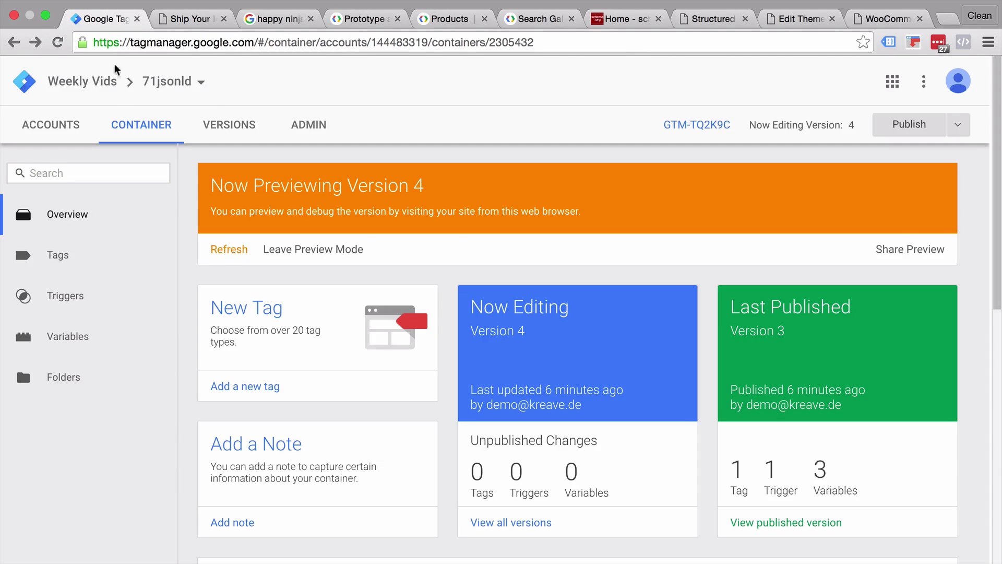
click(110, 95)
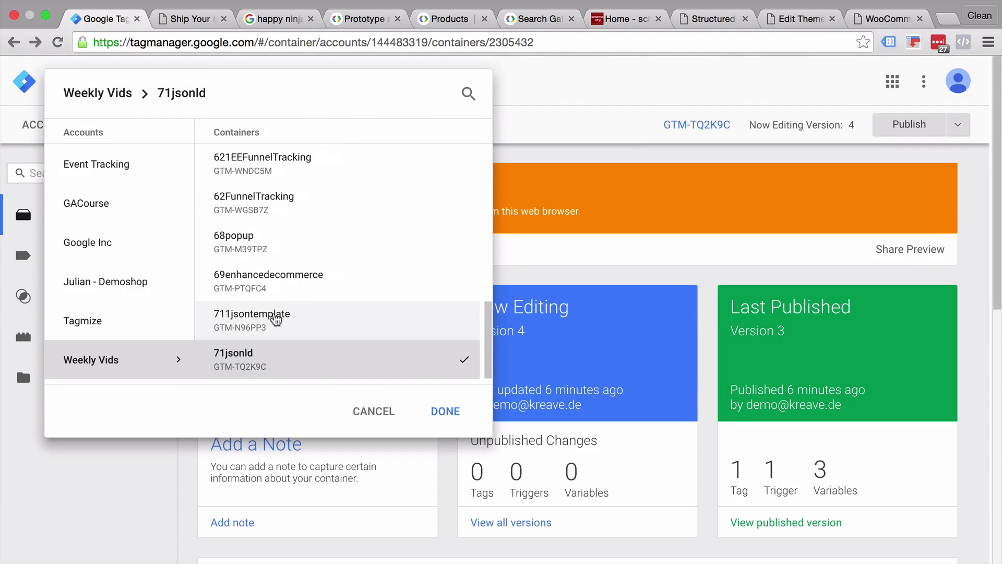
click(377, 316)
click(445, 412)
click(67, 256)
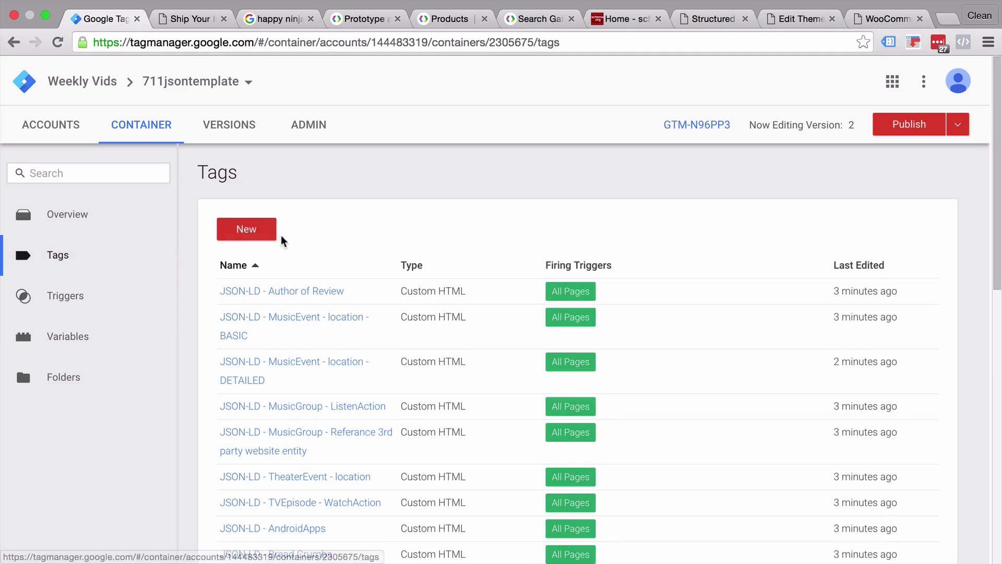
Open the JSON-LD - Bread Crumbs tag in the 711jsontemplate container
scroll(481, 297, down, 5)
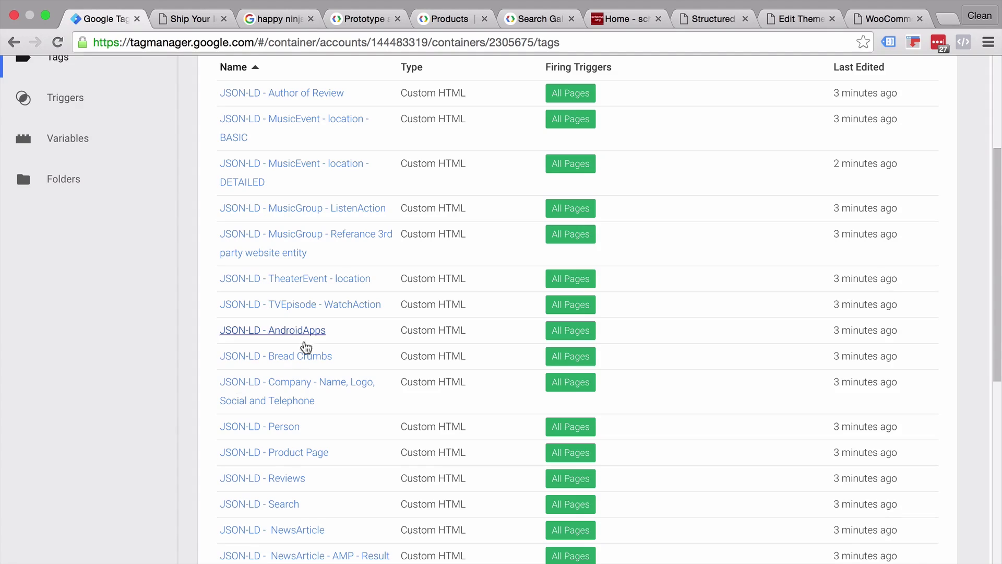
click(262, 357)
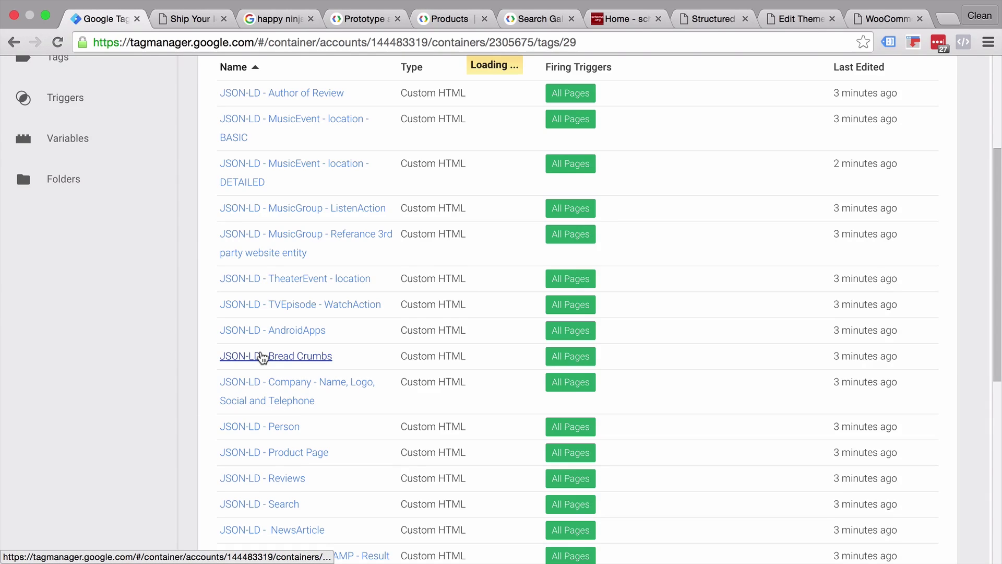